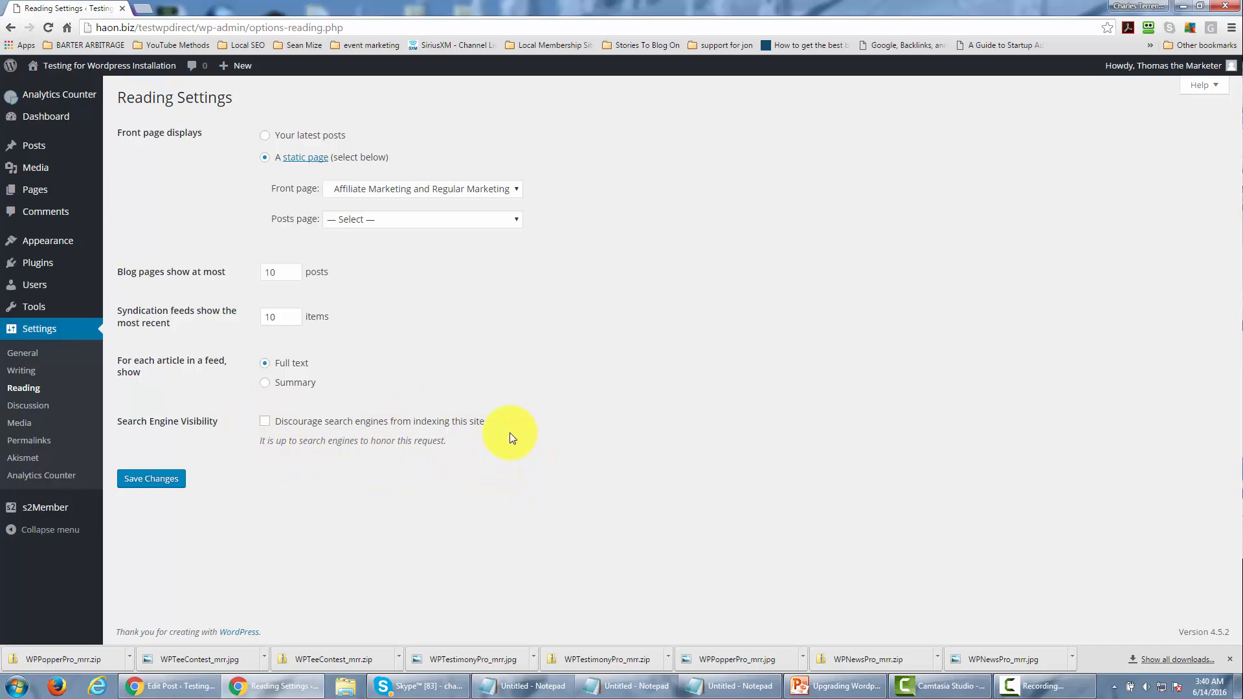
Discourage search engines from indexing the site and save the reading settings.
left_click(265, 422)
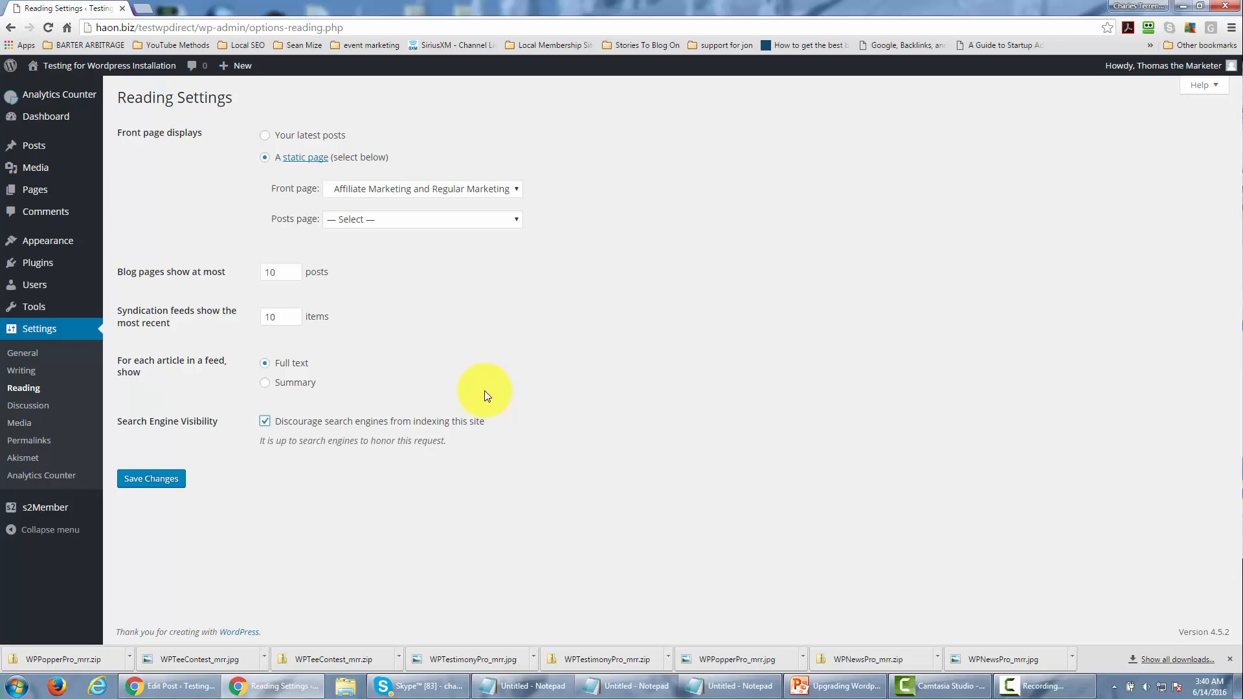
left_click(149, 480)
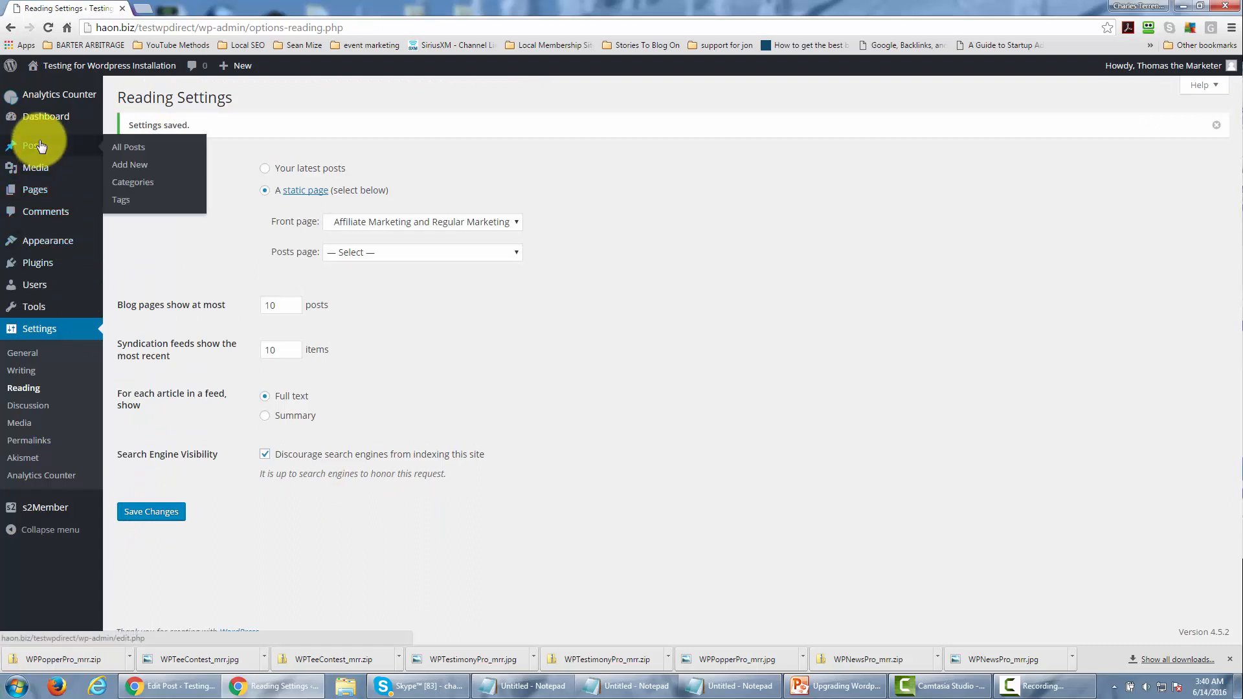
Create a new post titled "Month One" and publish it.
mouse_move(41, 200)
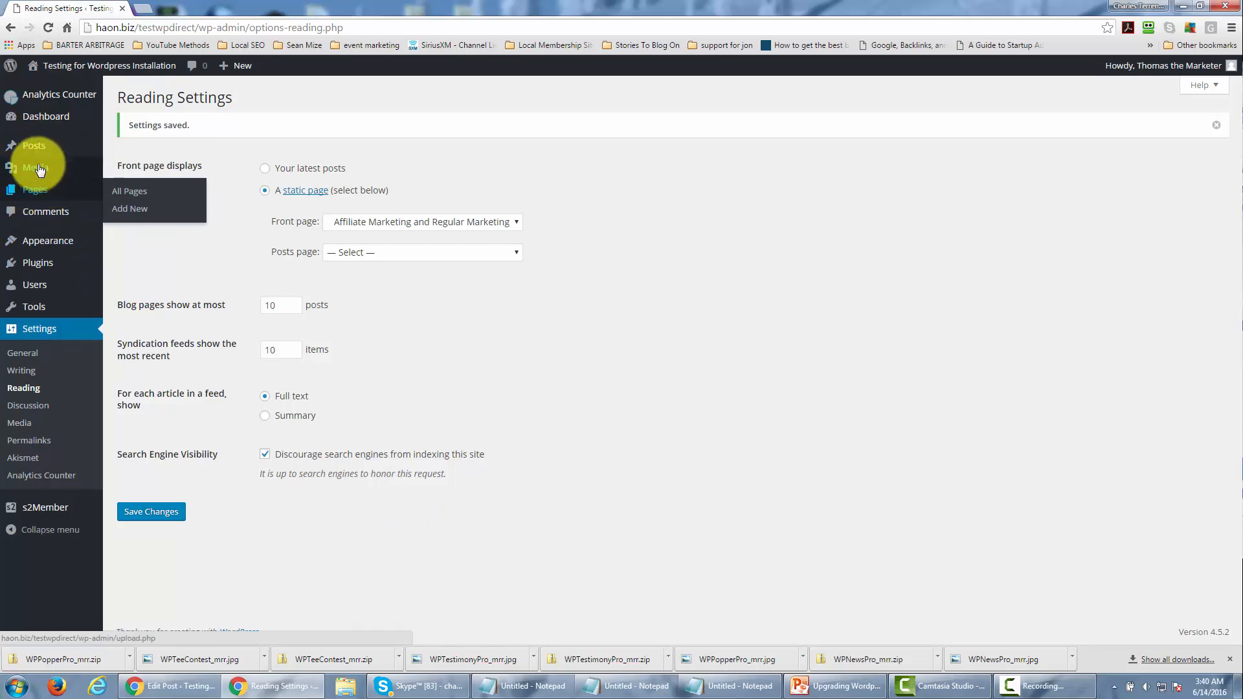
mouse_move(40, 153)
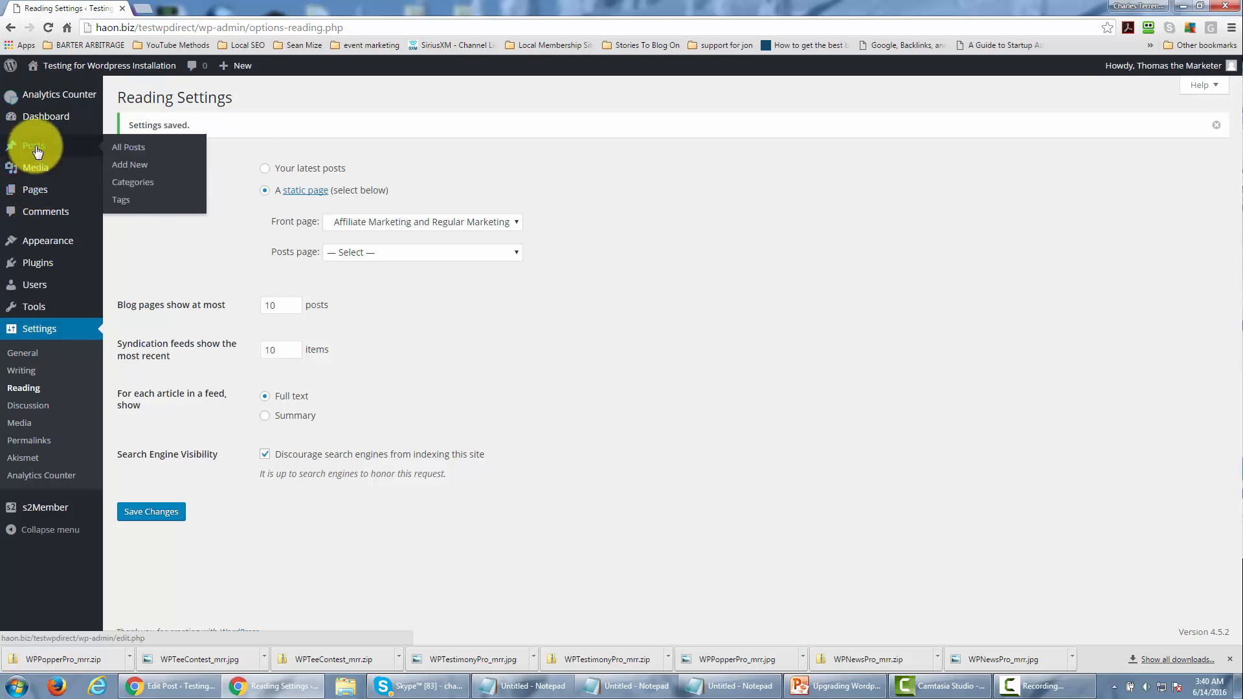
left_click(134, 149)
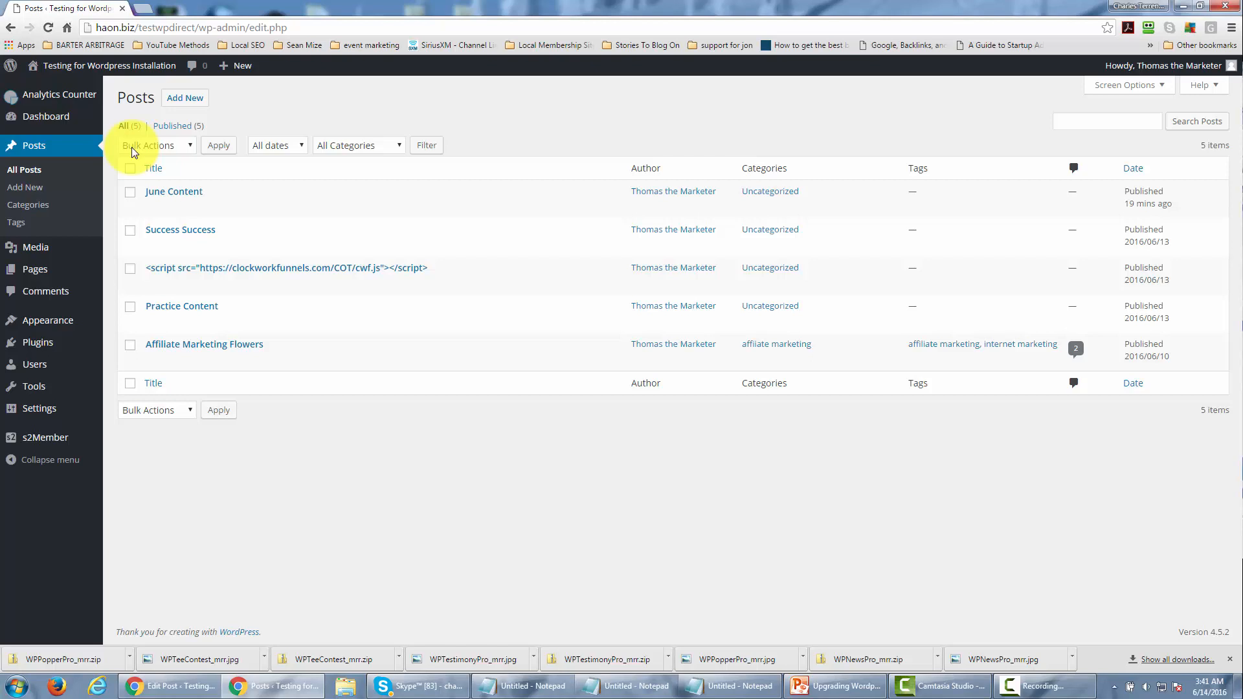
left_click(192, 101)
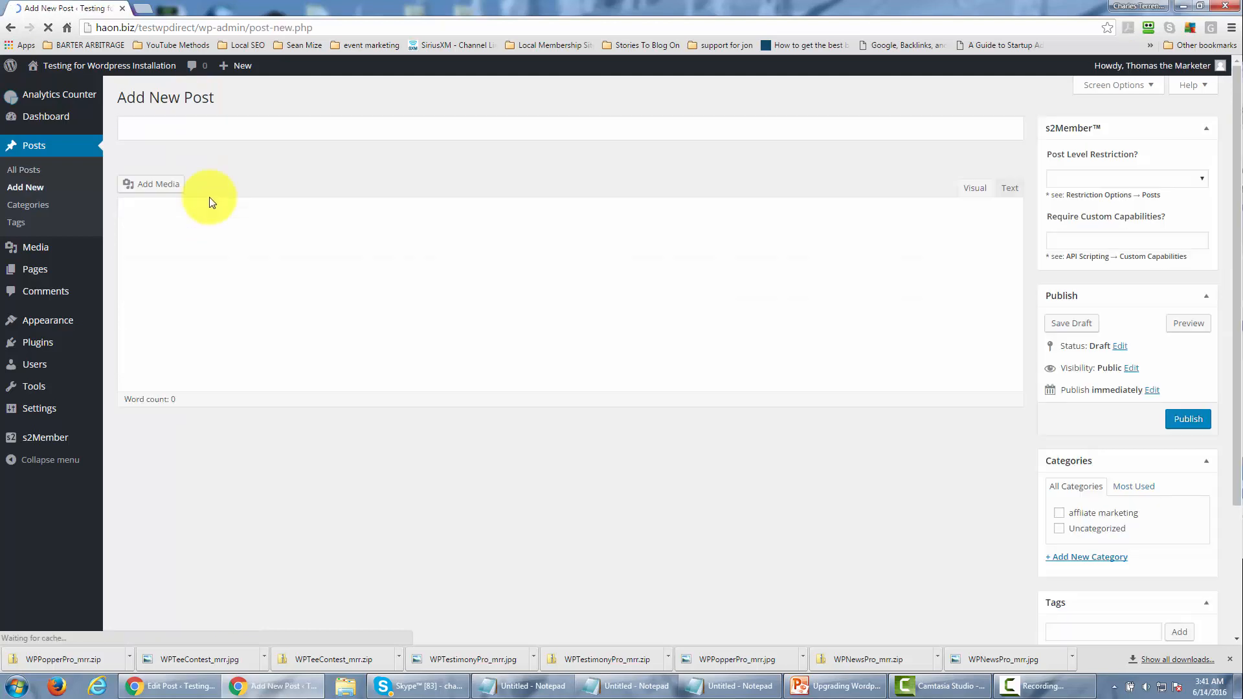
left_click(207, 128)
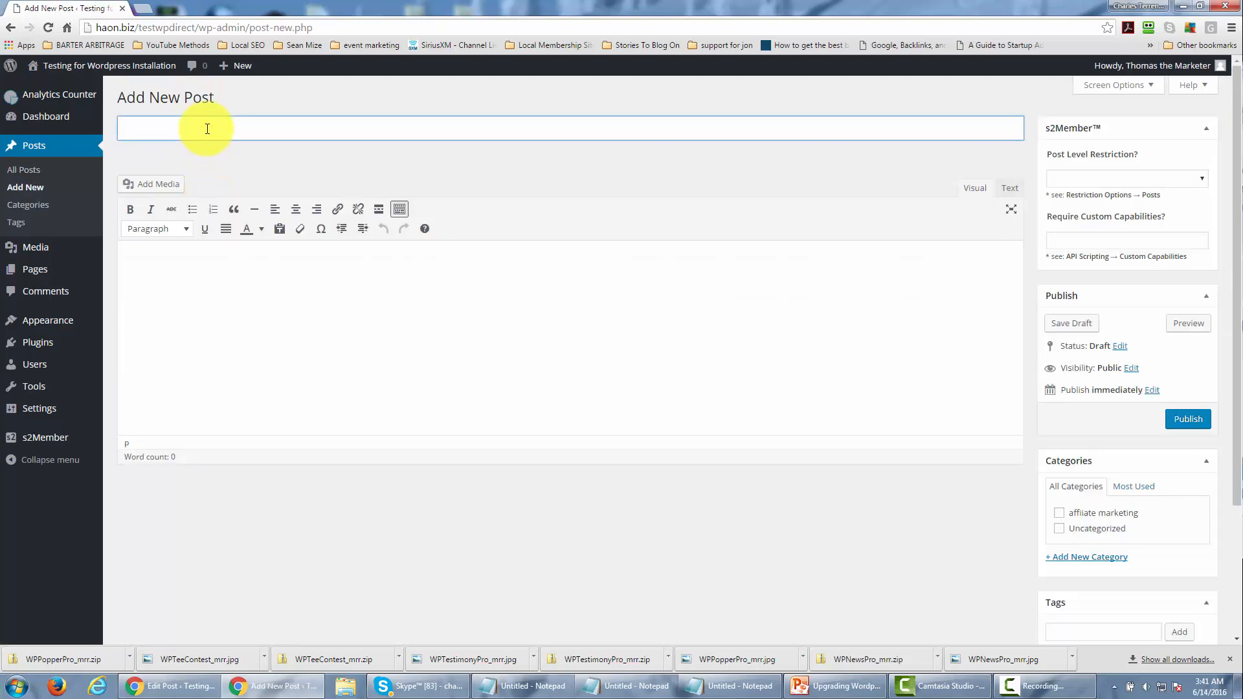
type("Month One")
left_click(1185, 424)
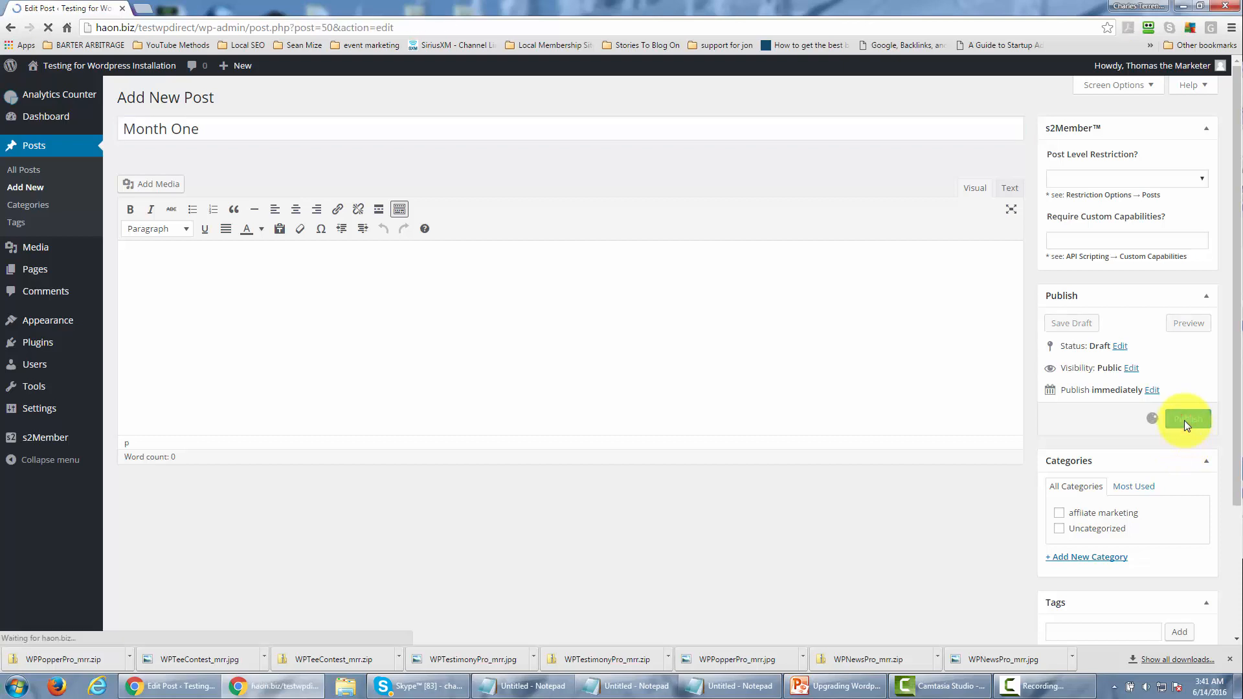
Restrict the Month One post to "Require Level #1 (or higher)" and update it.
left_click(1199, 218)
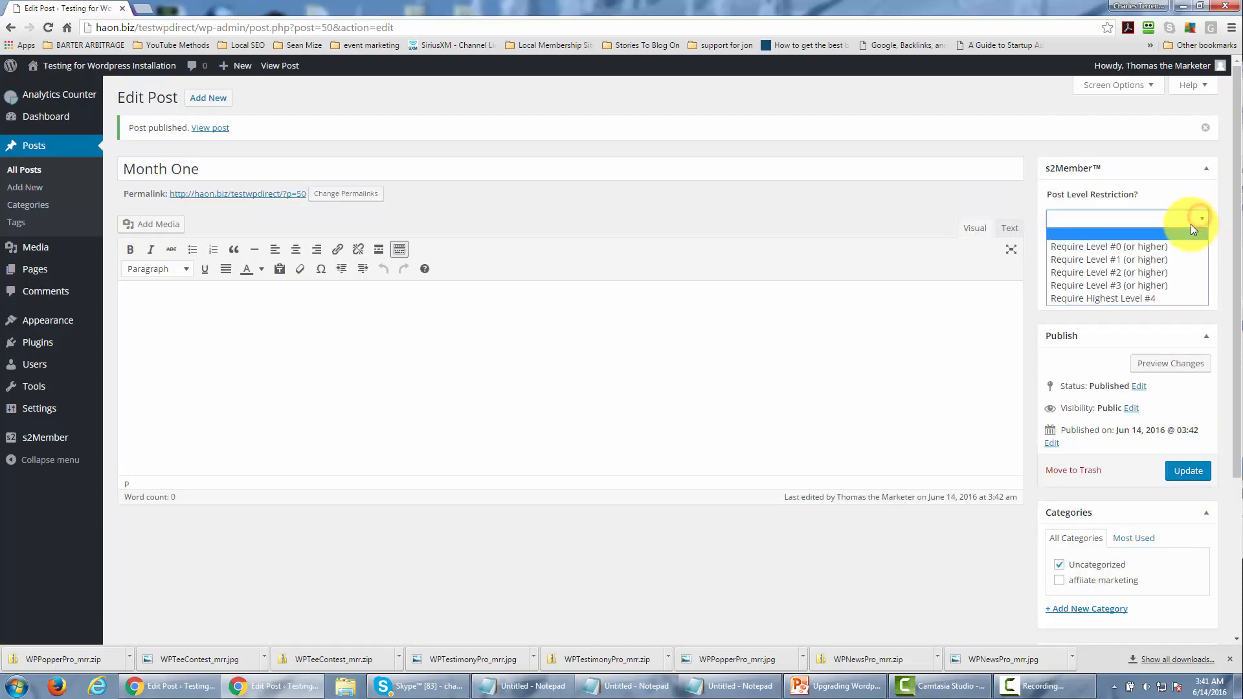
left_click(1179, 259)
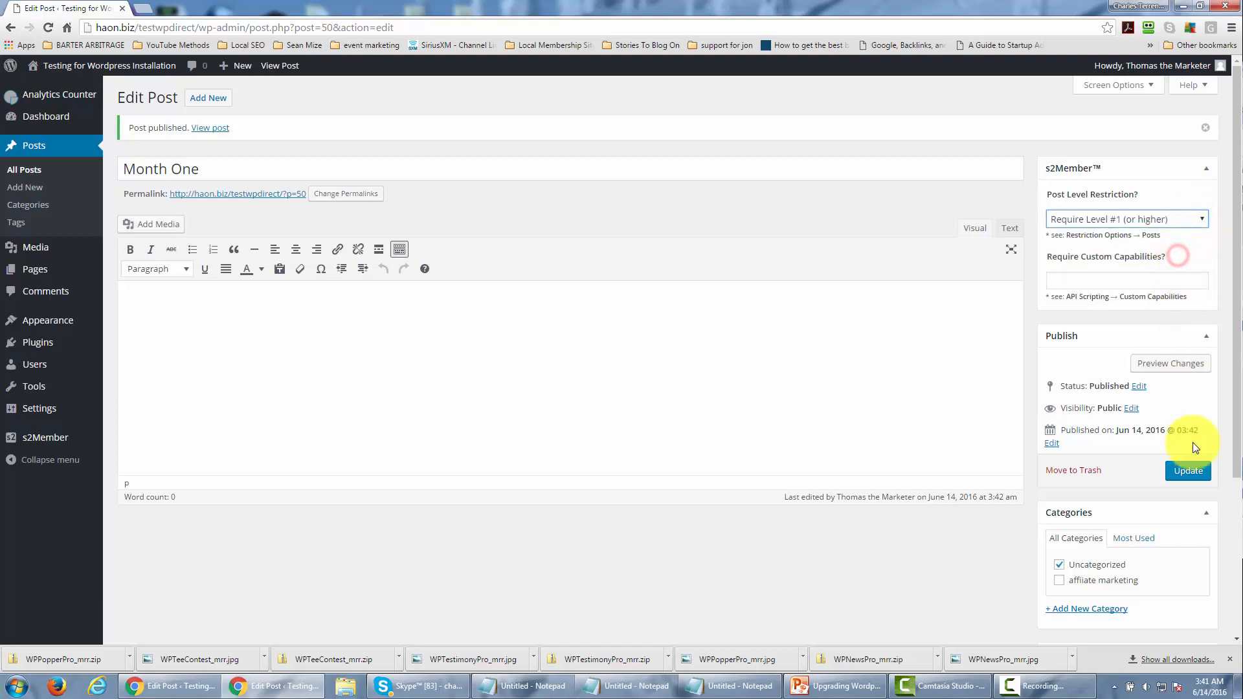
left_click(1185, 473)
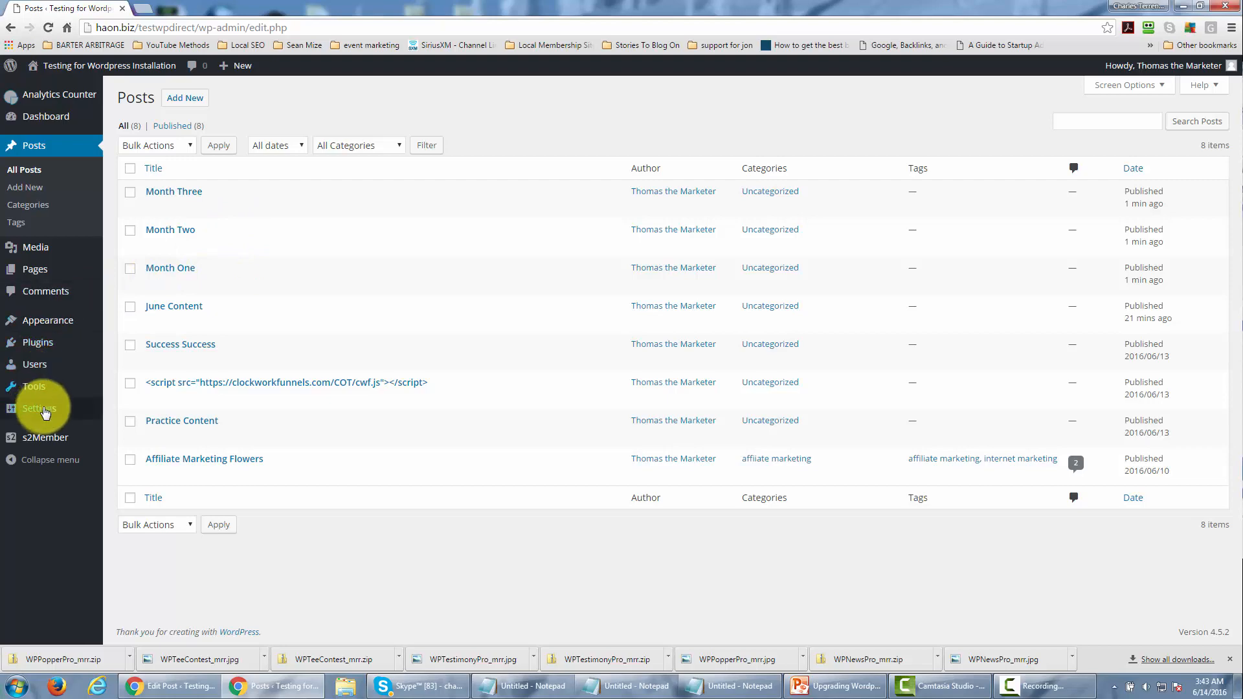
Set the site's permalink structure to Post name and save the change.
mouse_move(45, 414)
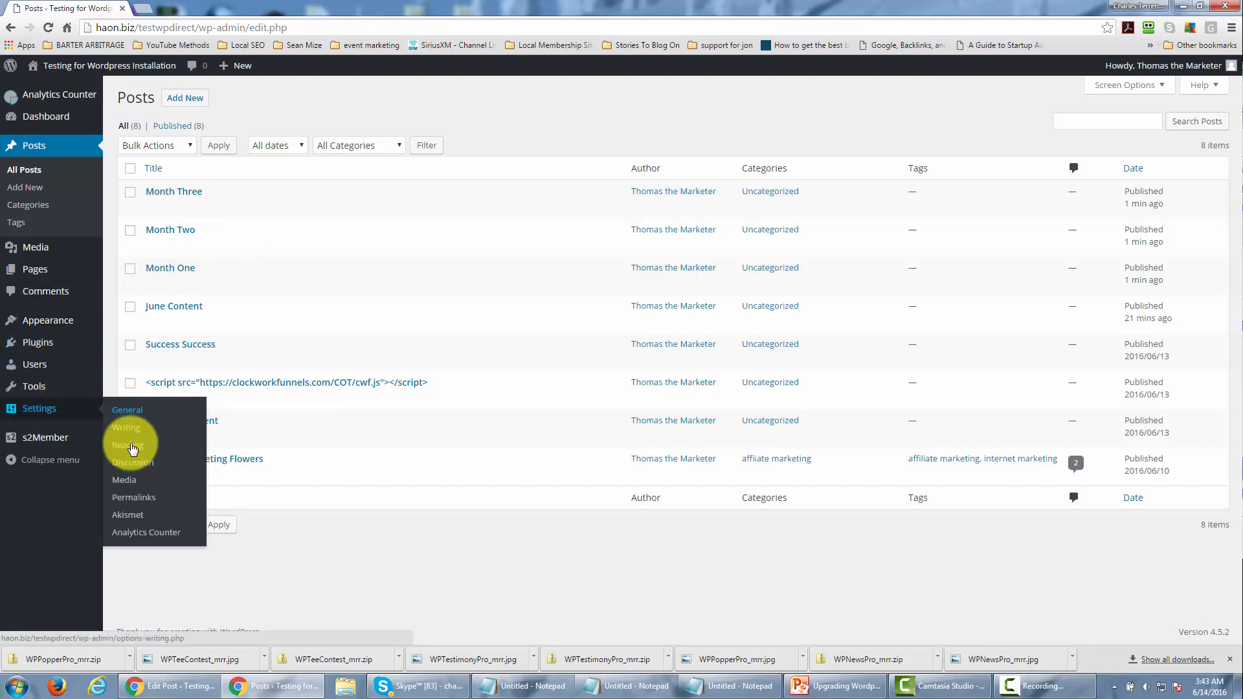
left_click(134, 498)
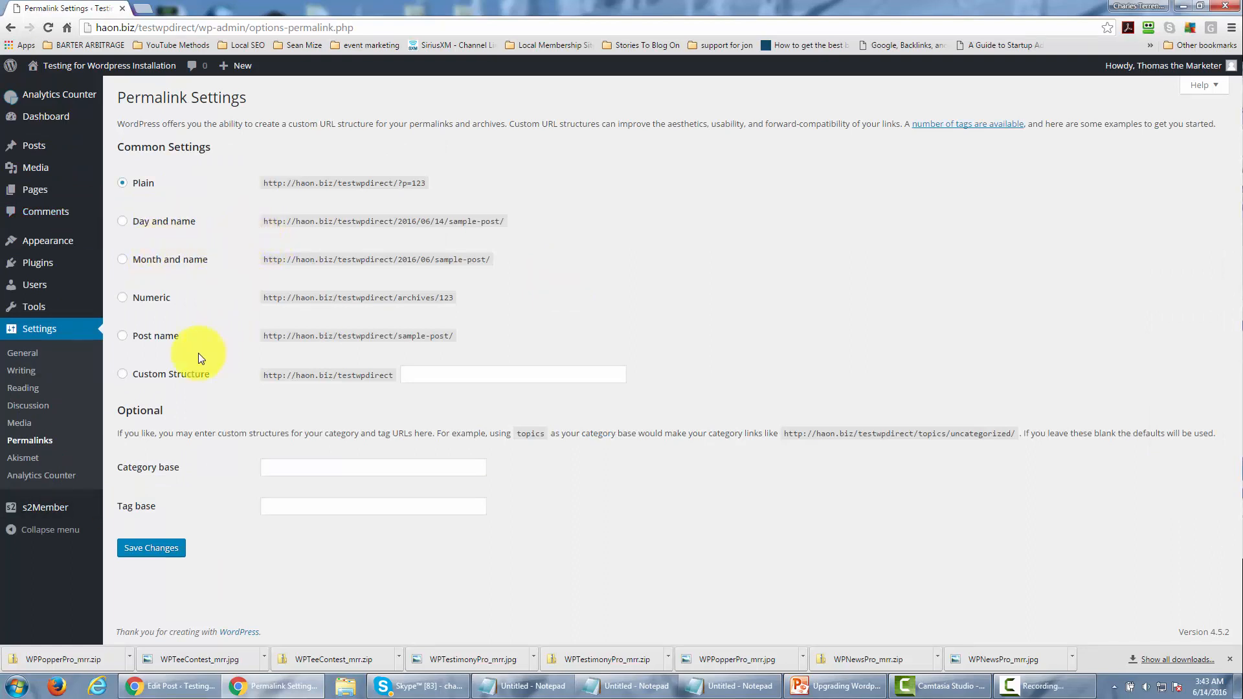
left_click(124, 336)
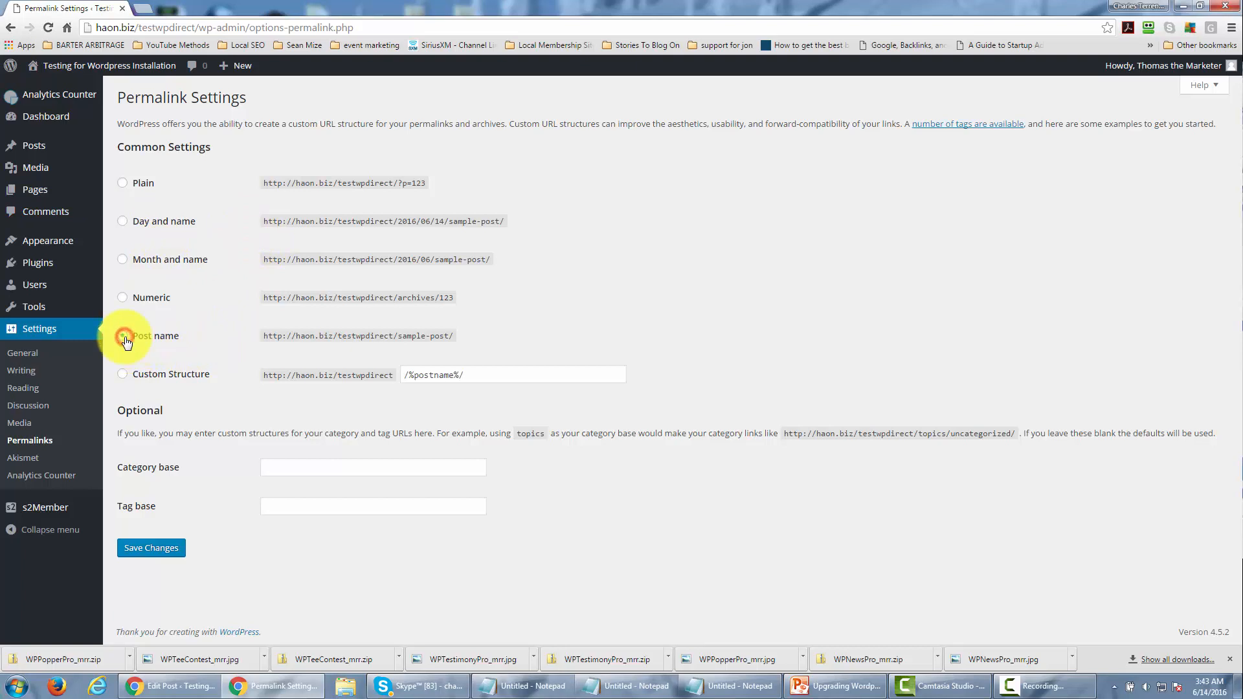
left_click(153, 549)
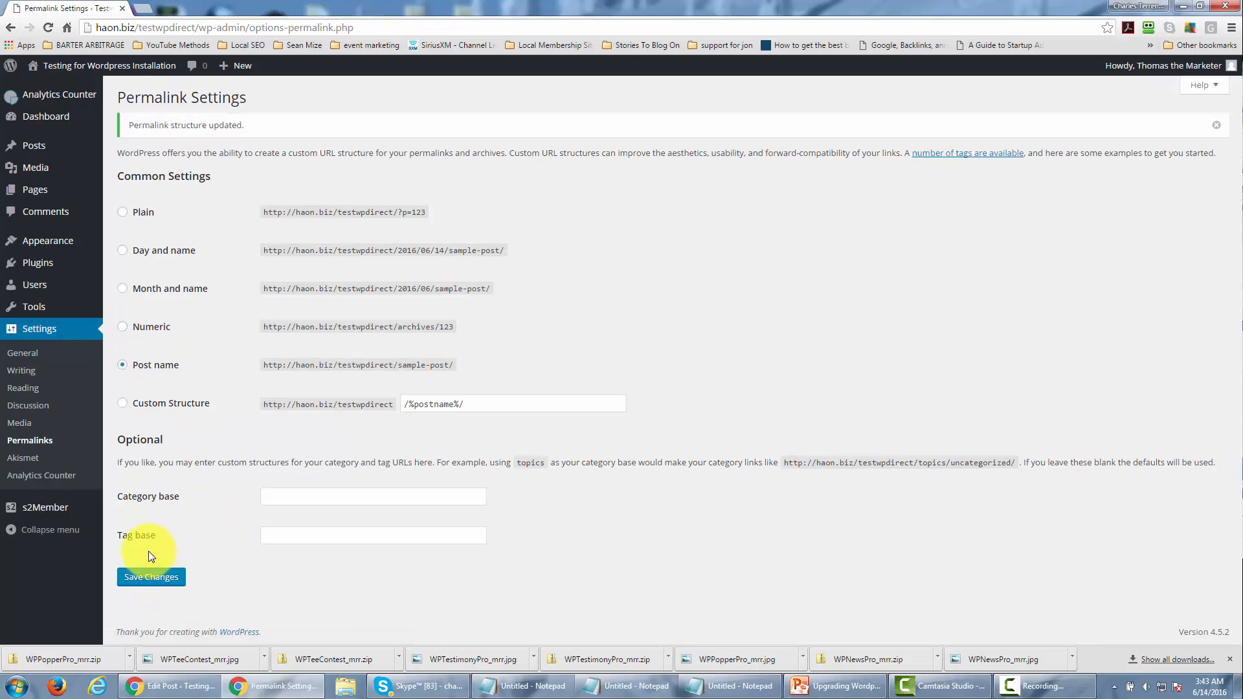
Open the Month One post for editing and change its title to "Month One: CPA Marketing".
mouse_move(32, 146)
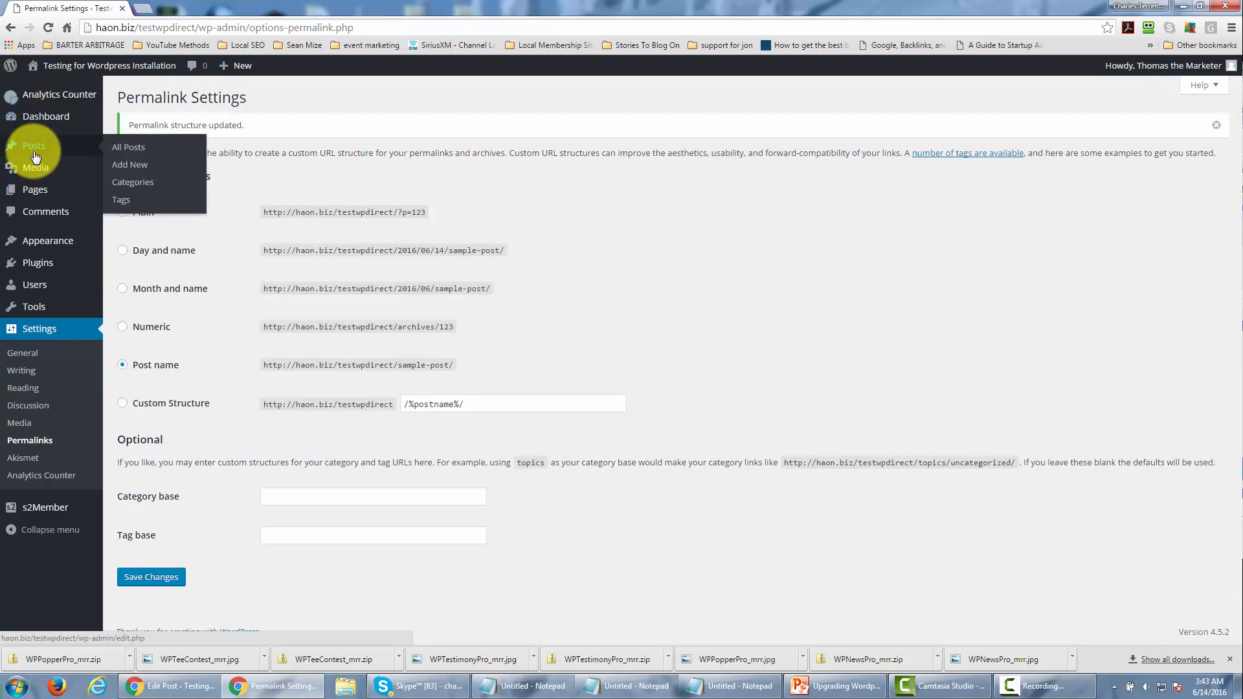
left_click(124, 151)
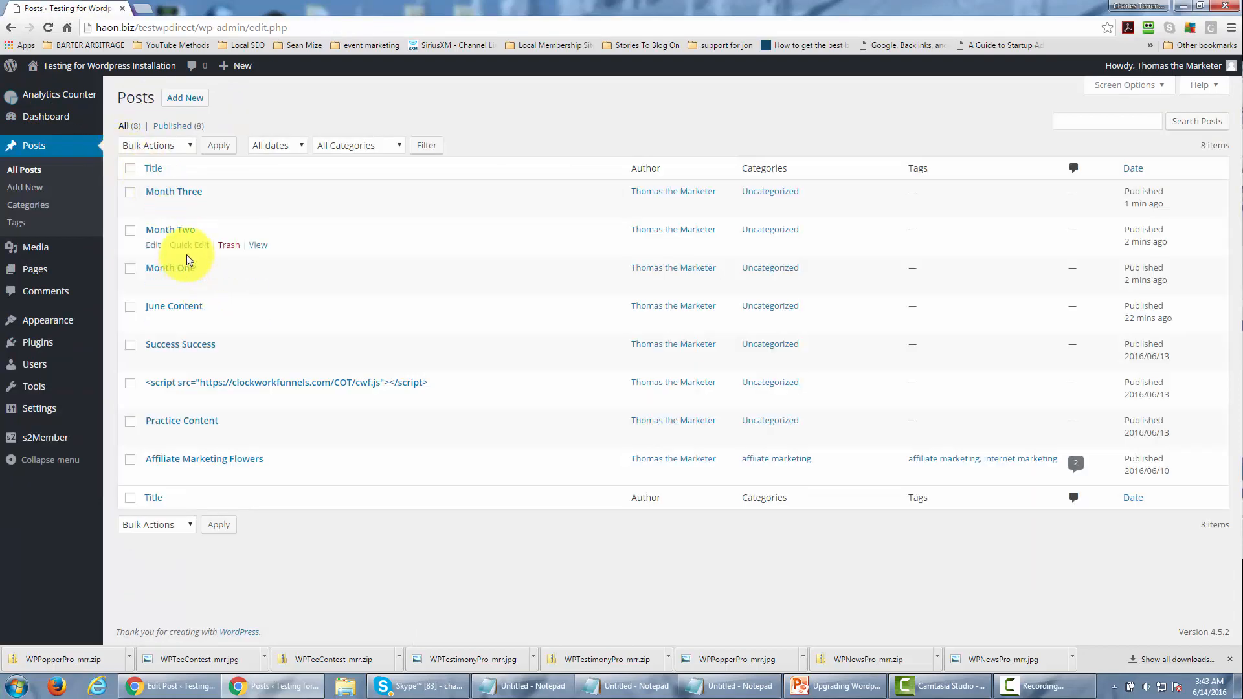
mouse_move(185, 274)
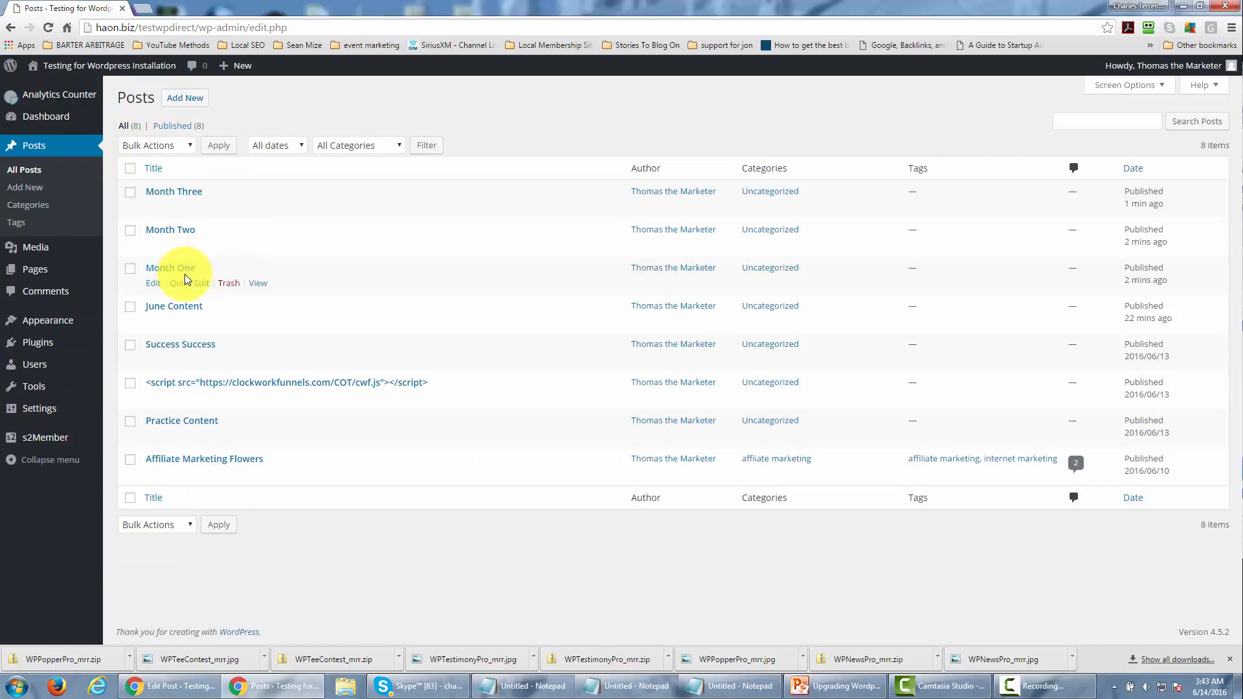
left_click(154, 288)
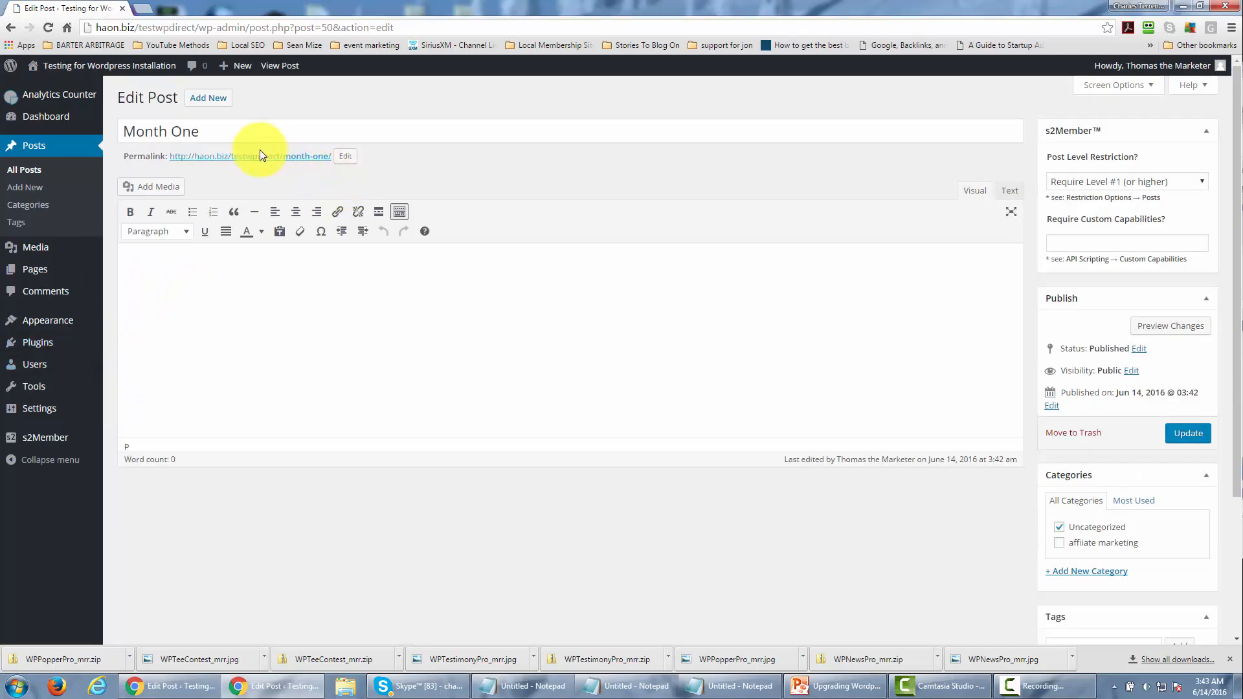
left_click(233, 131)
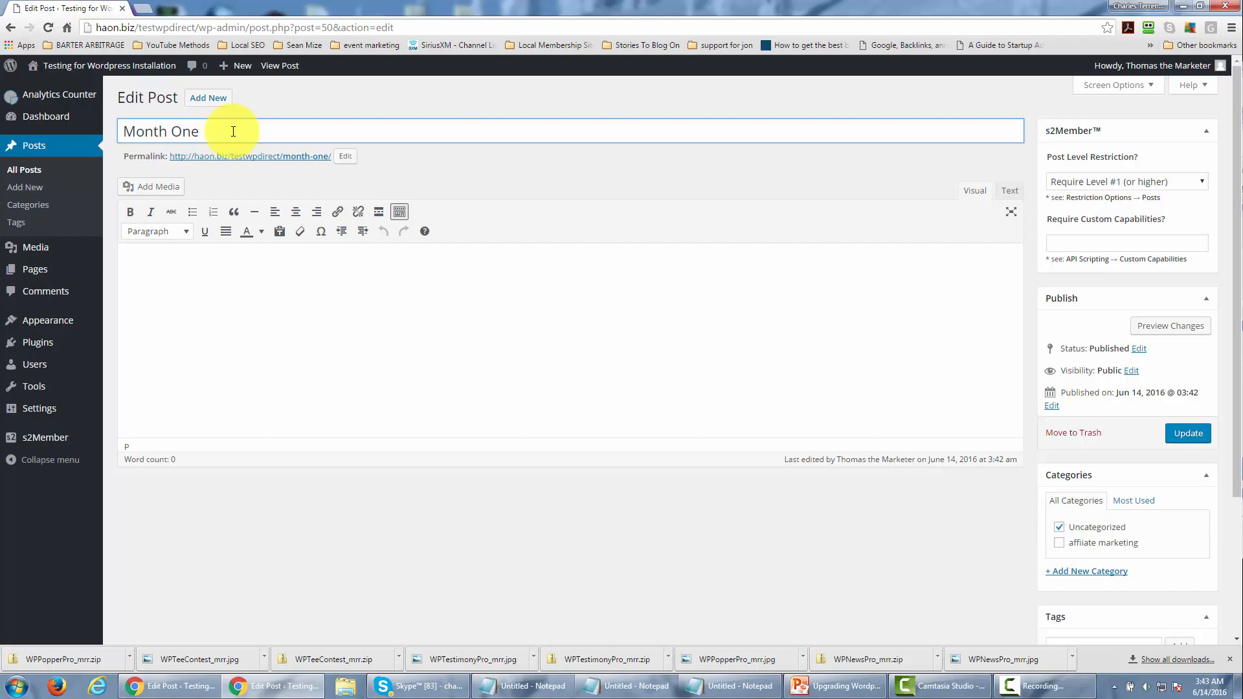
type(": CPA Marketing")
left_click(455, 173)
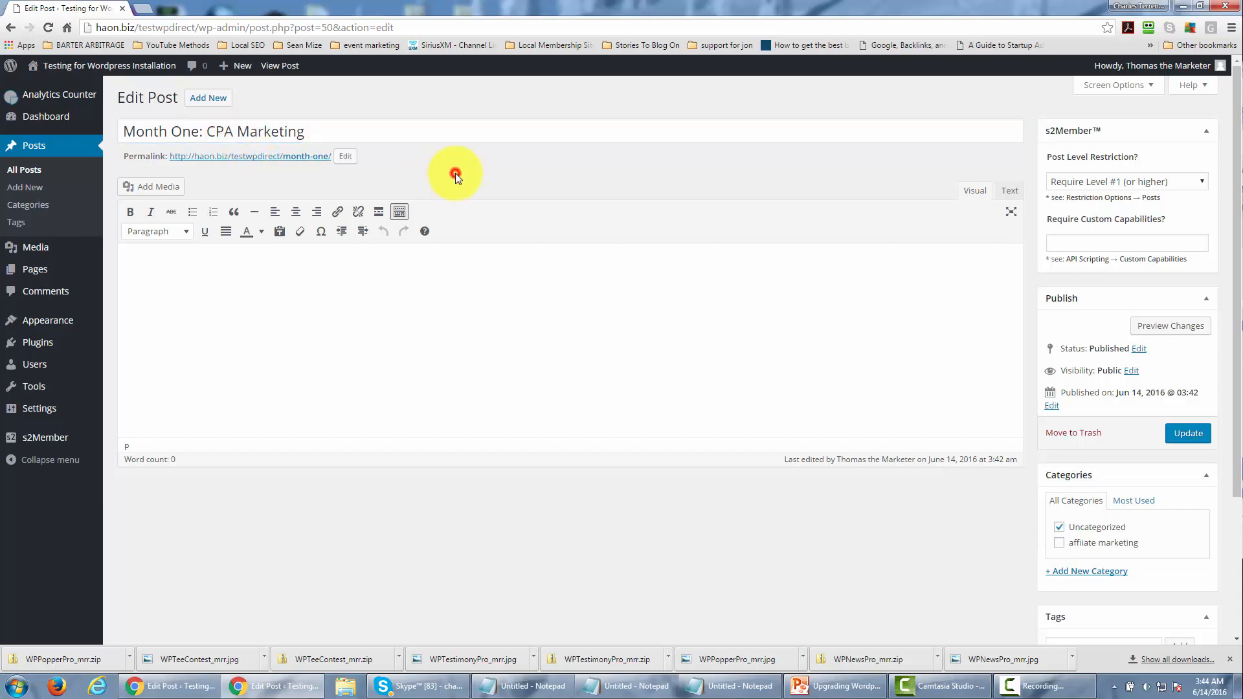
Change the post's permalink slug to "month-one-cpa-marketing-23" and update the post.
left_click(344, 161)
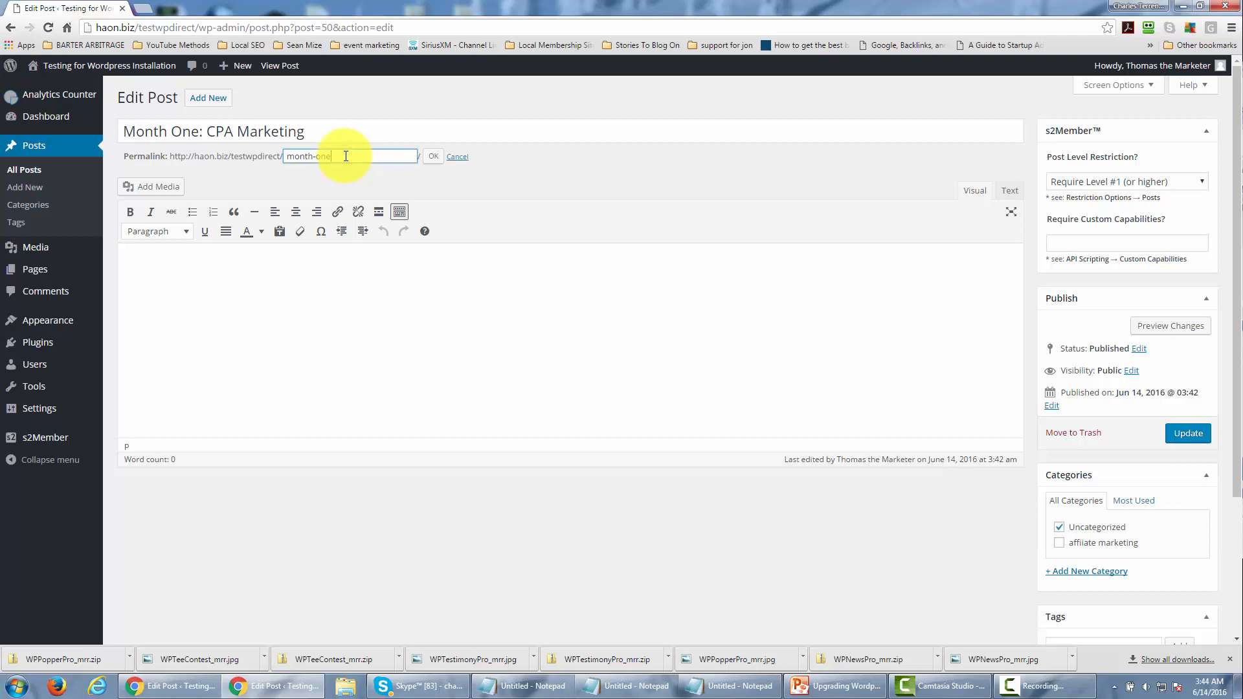
type("-cpa-marketing")
type("-23")
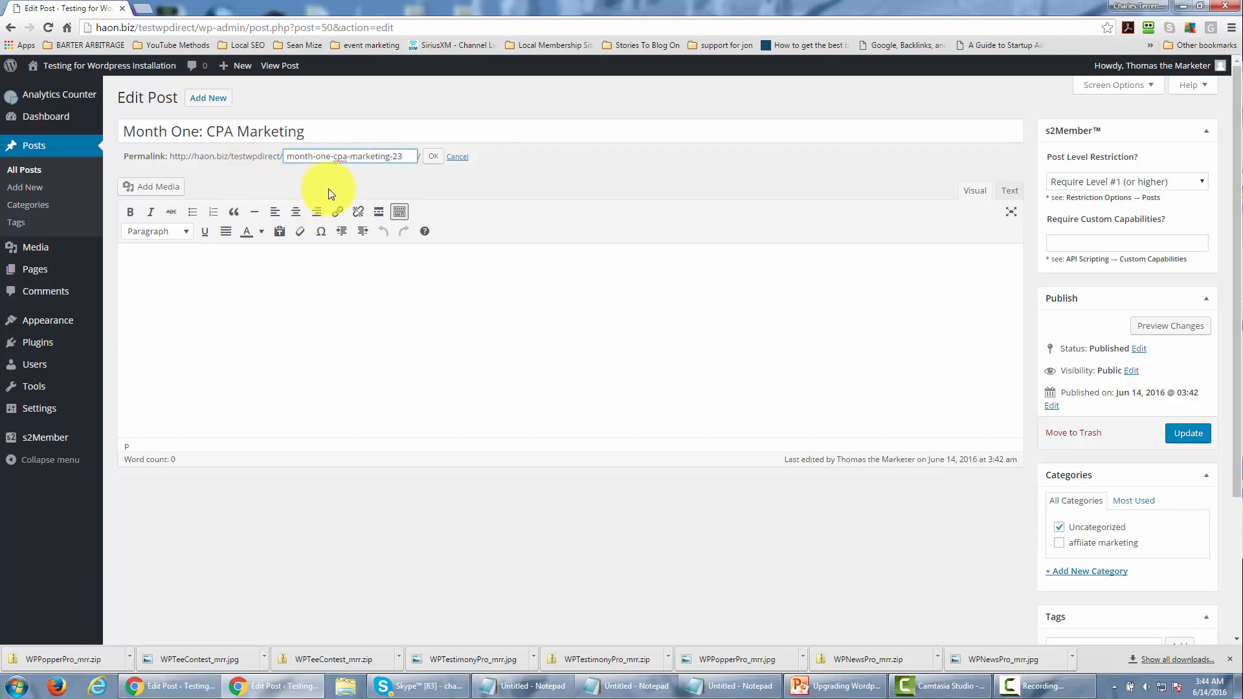
left_click(432, 157)
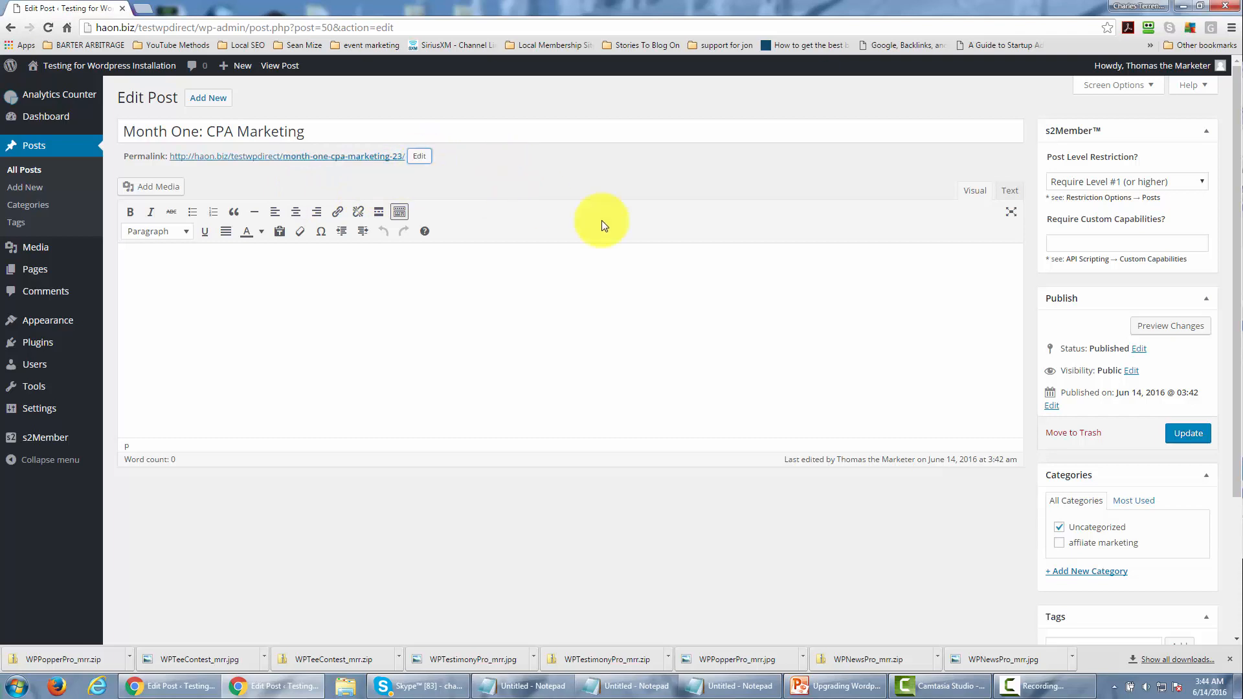
left_click(1180, 434)
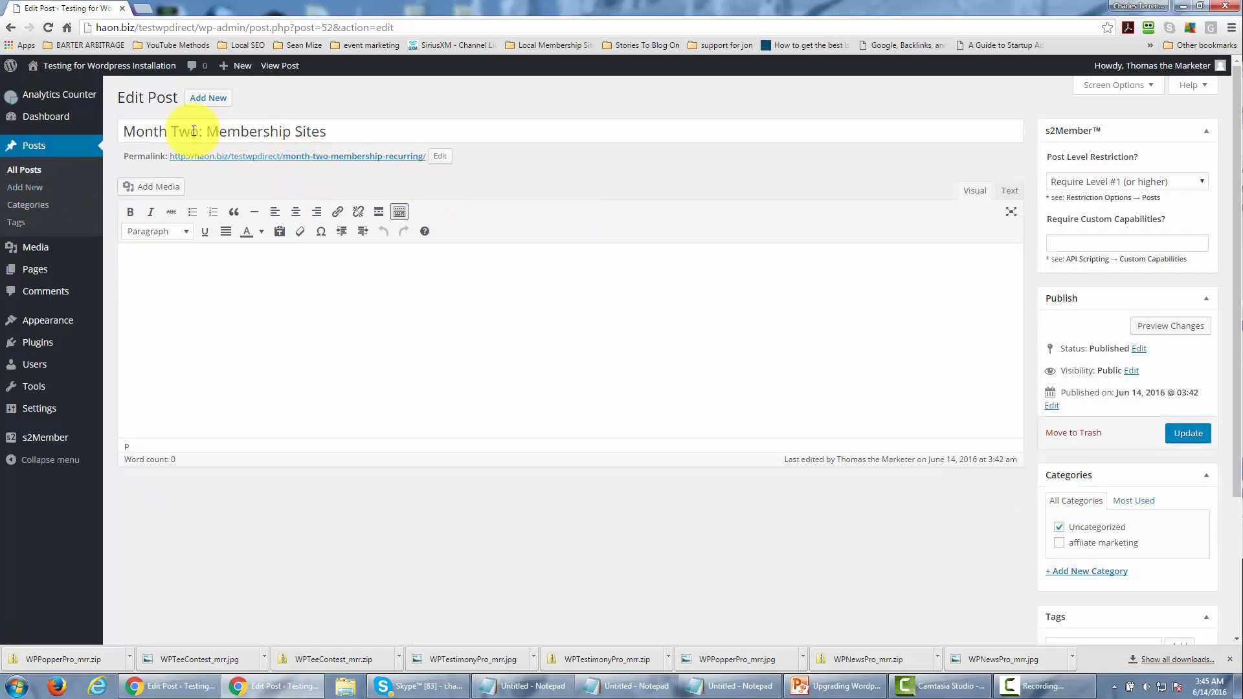
Update the "Month Two: Membership Sites" post to save its edits.
left_click(1174, 436)
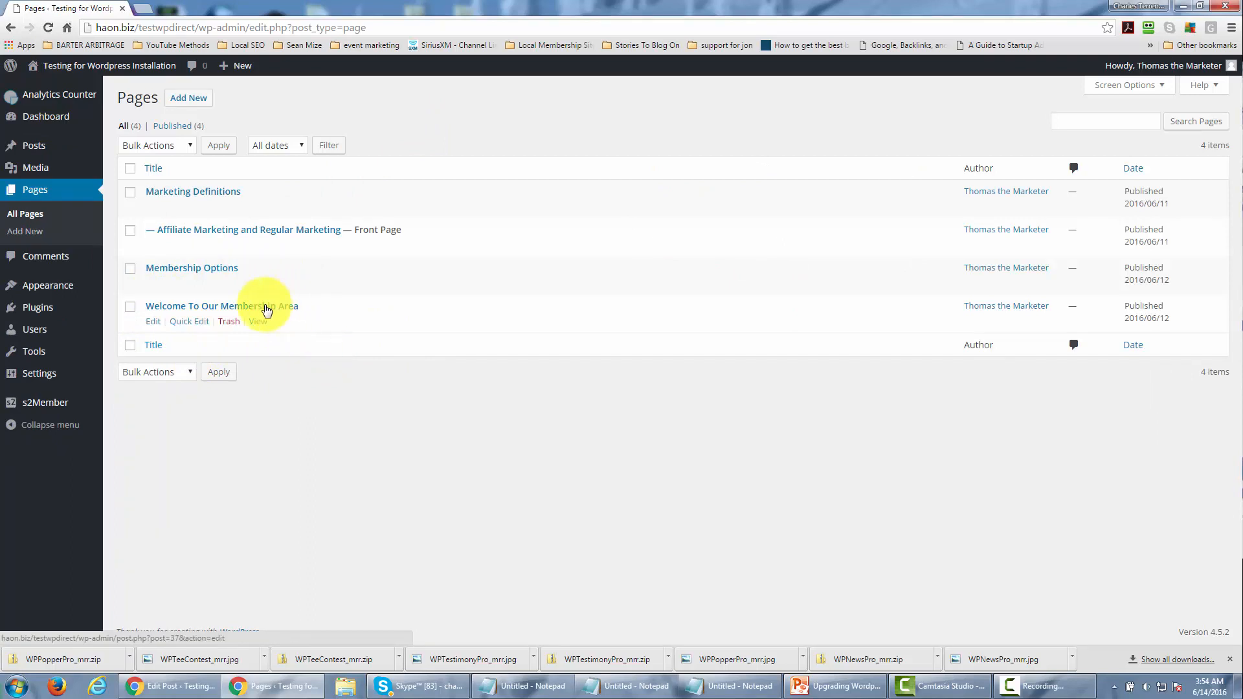
Open the "Welcome To Our Membership Area" page for editing and show its content as plain HTML text.
left_click(153, 322)
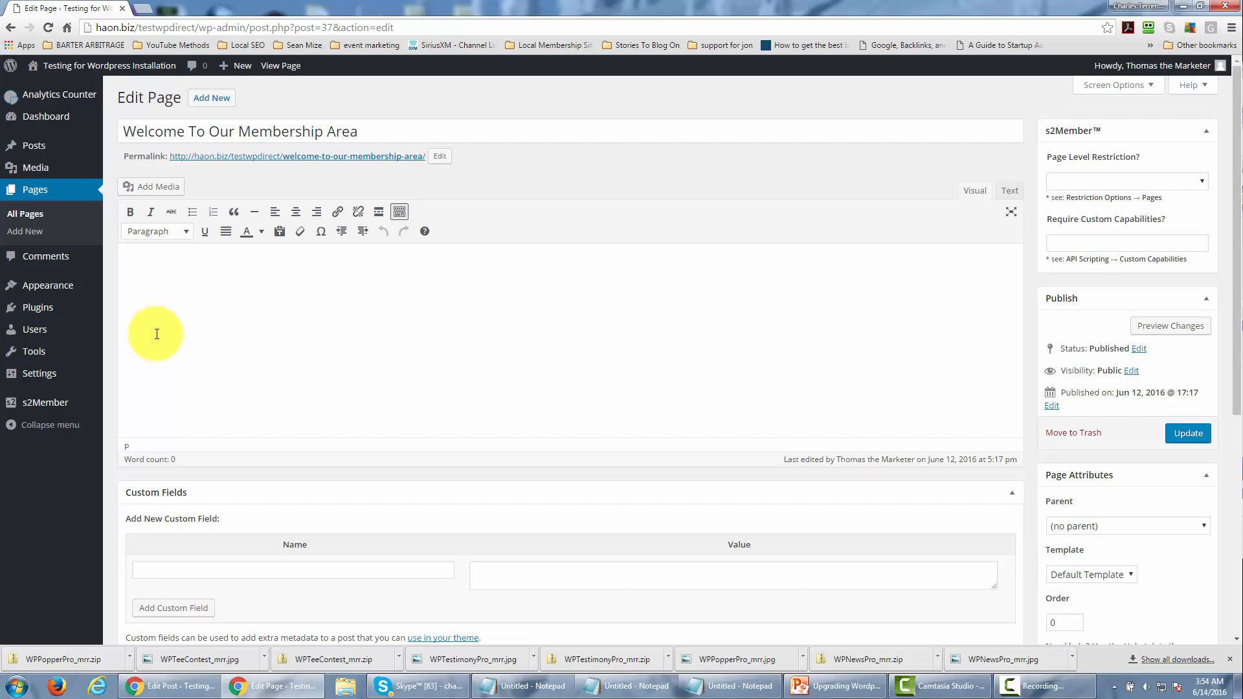
left_click(1009, 192)
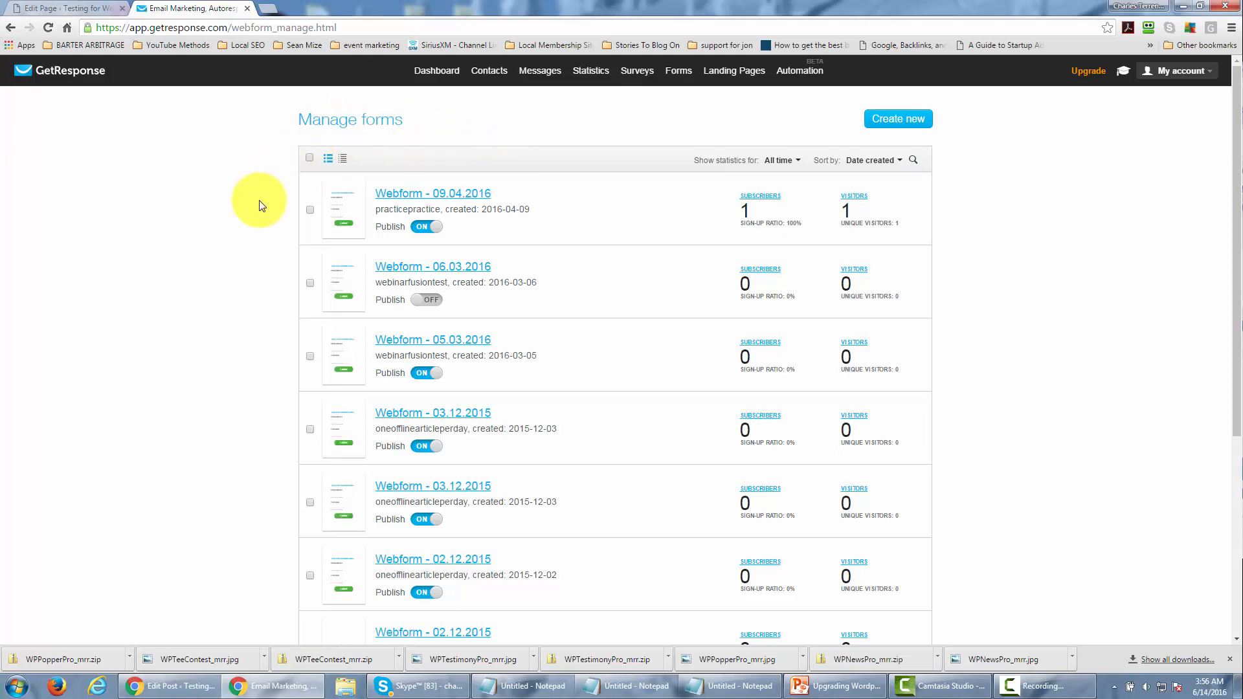
Open the GetResponse form "Webform - 09.04.2016", then save it and proceed to its publishing options.
left_click(451, 193)
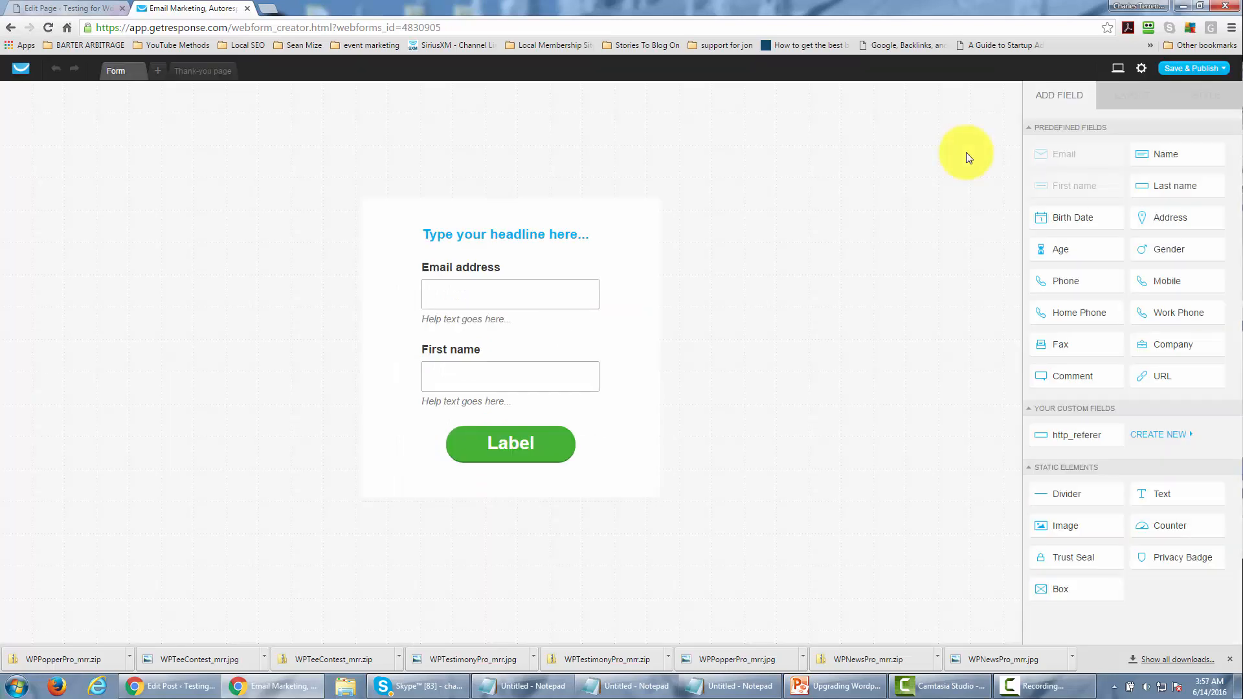
left_click(1182, 68)
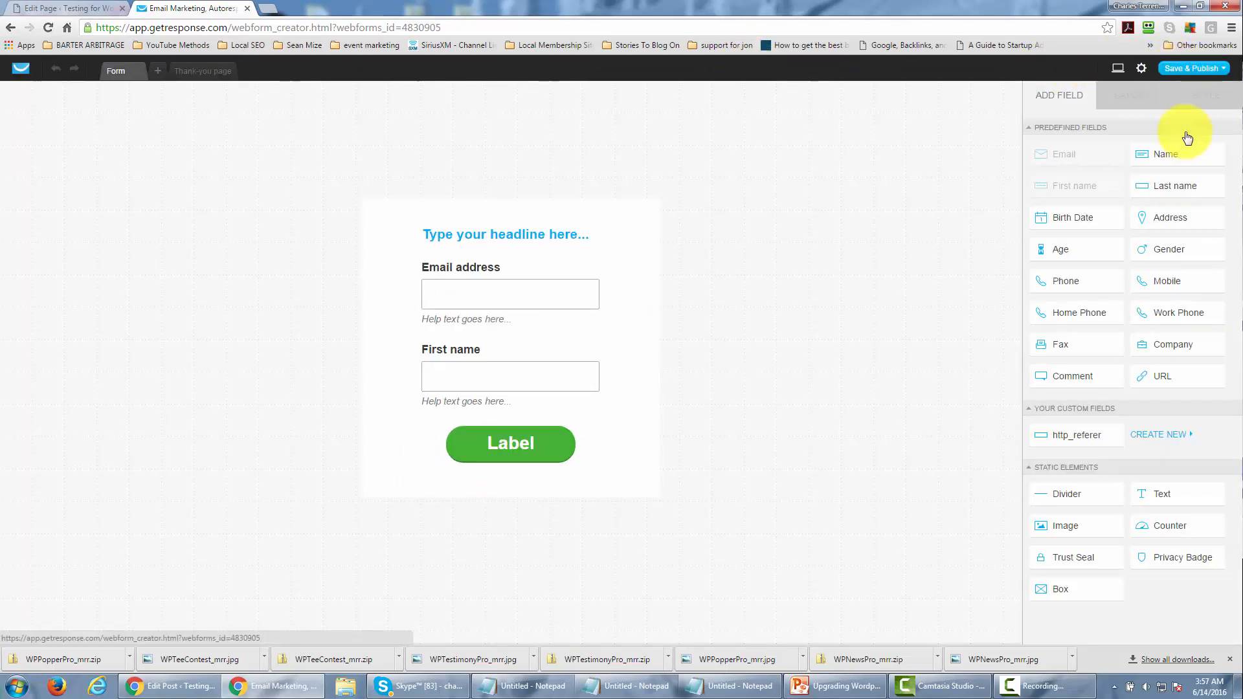
left_click(1183, 69)
left_click(1190, 117)
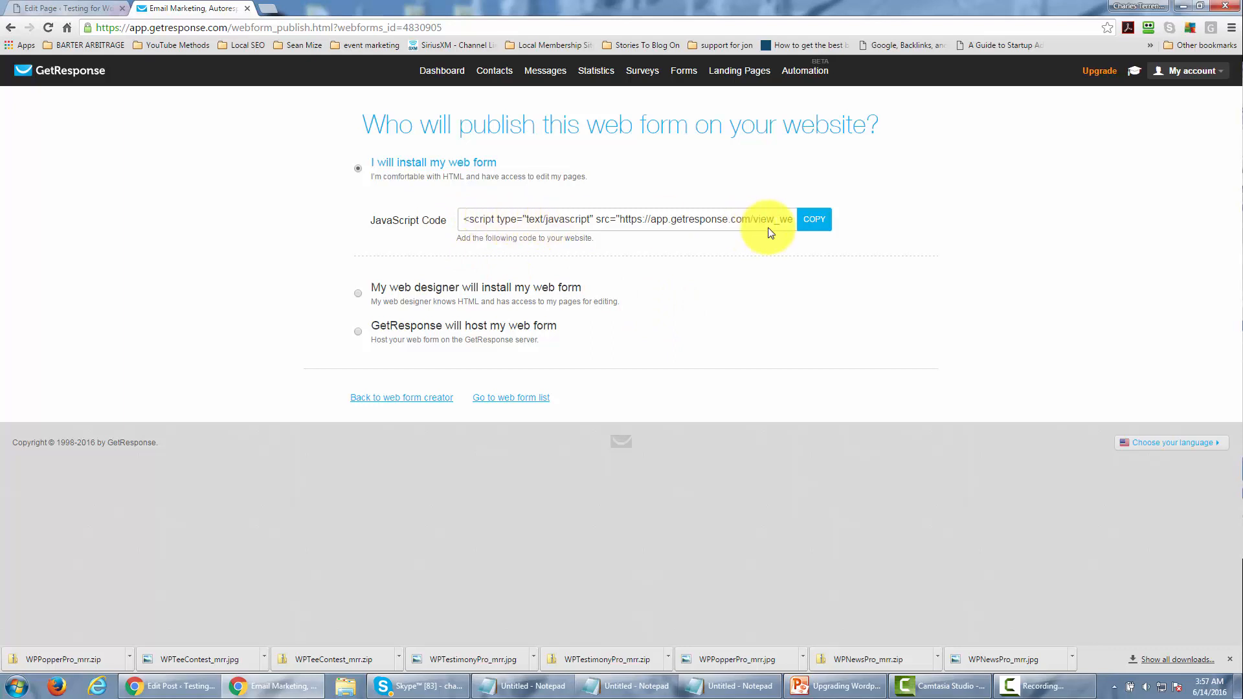
Copy the web form's JavaScript code and return to the "Welcome To Our Membership Area" page in WordPress.
left_click(807, 220)
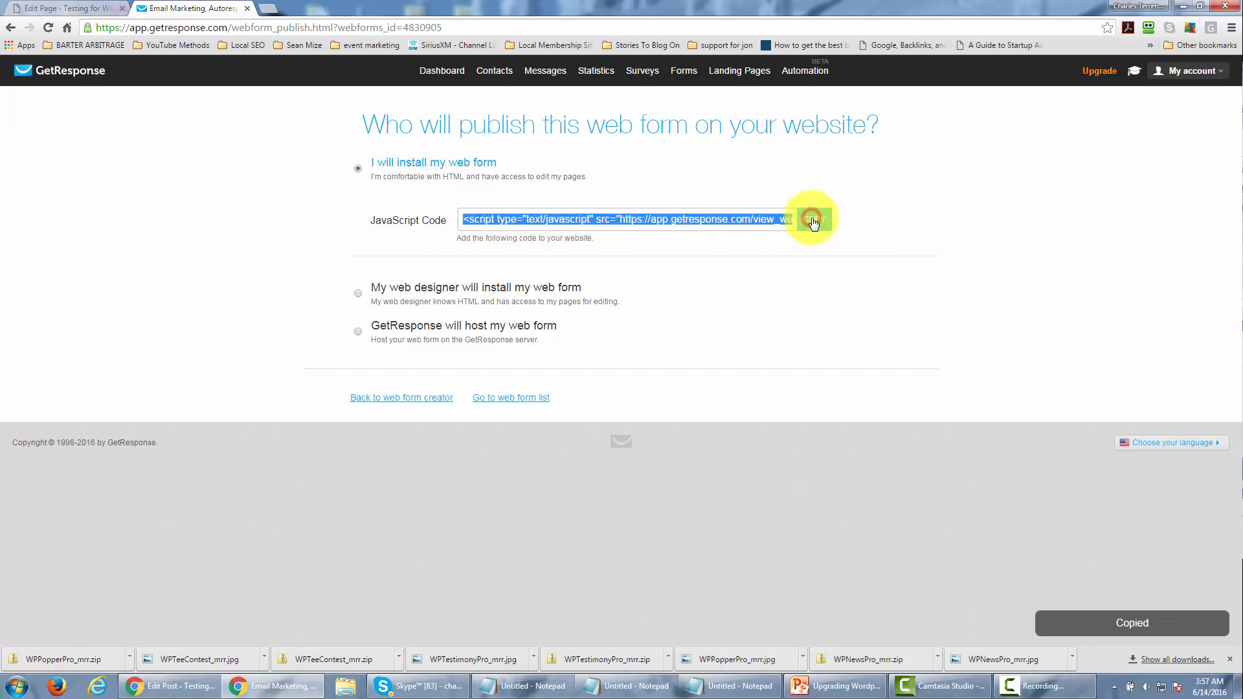
right_click(662, 224)
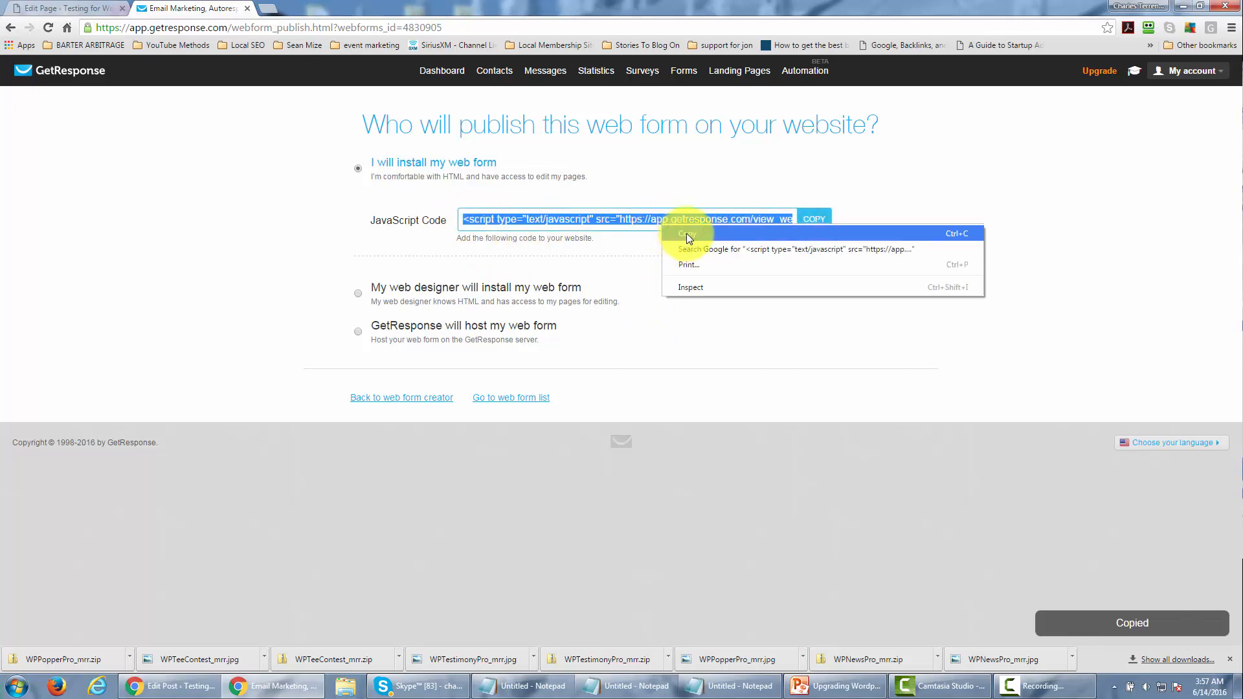
left_click(688, 235)
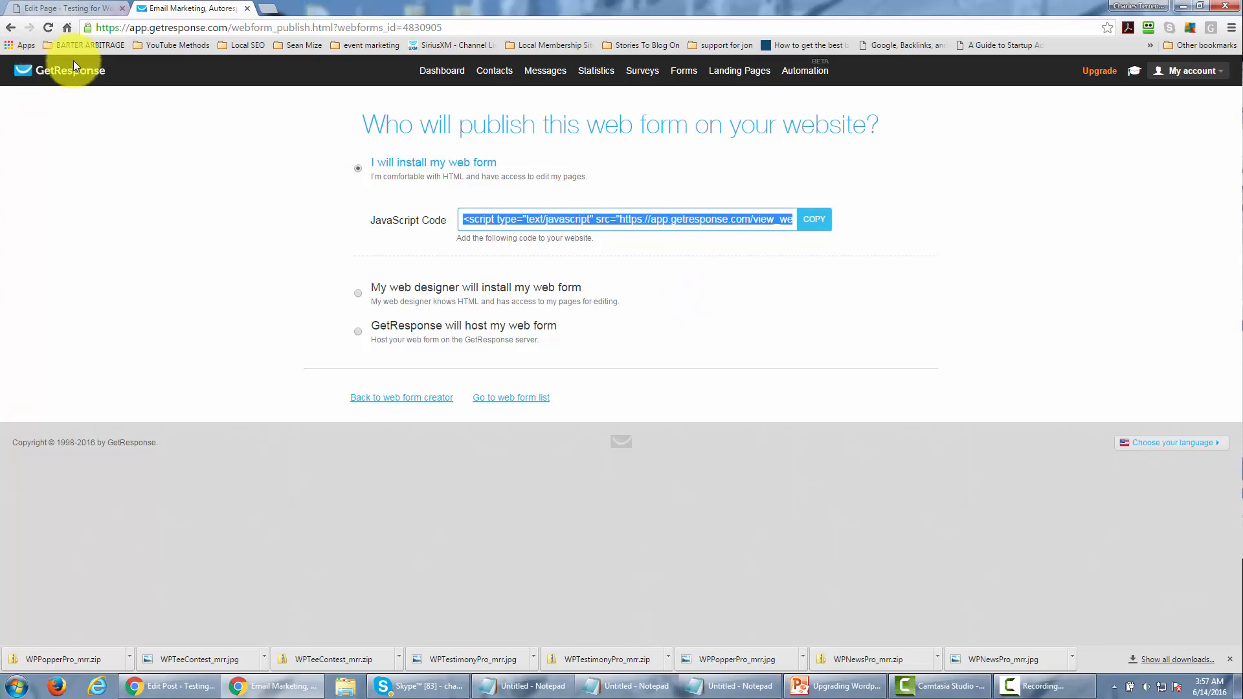
left_click(91, 8)
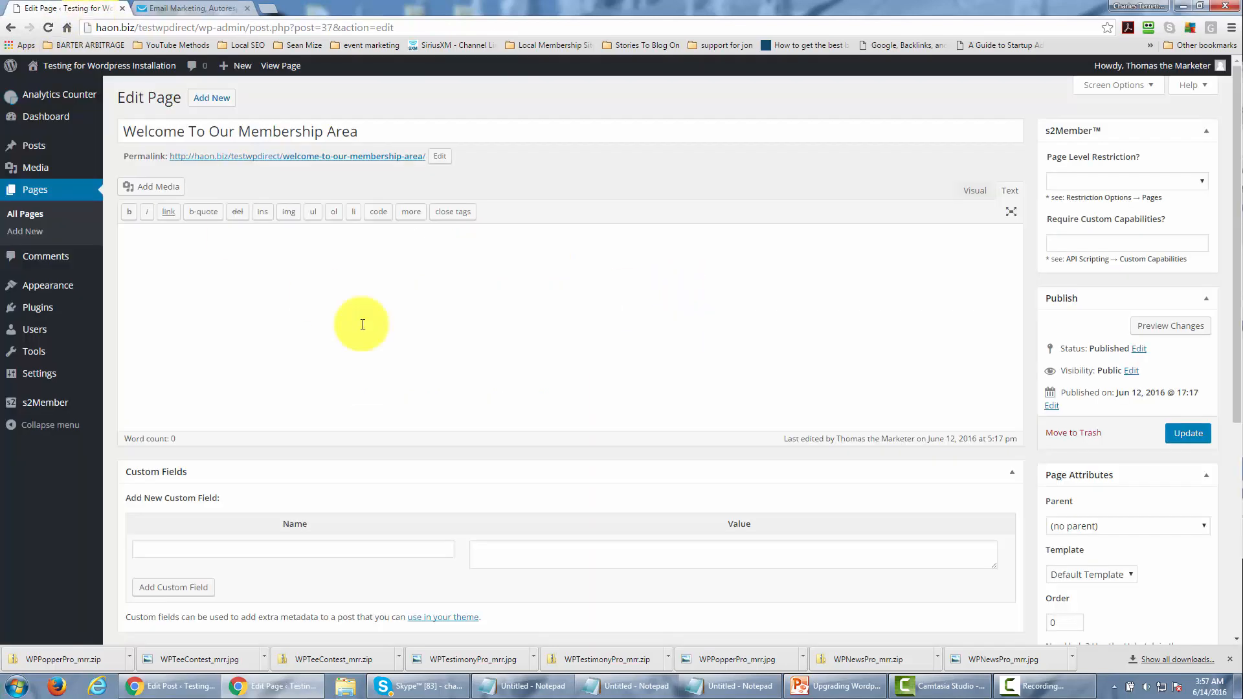
Insert the copied GetResponse script between <center> and </center> tags in the page content, then update and view the page.
left_click(183, 239)
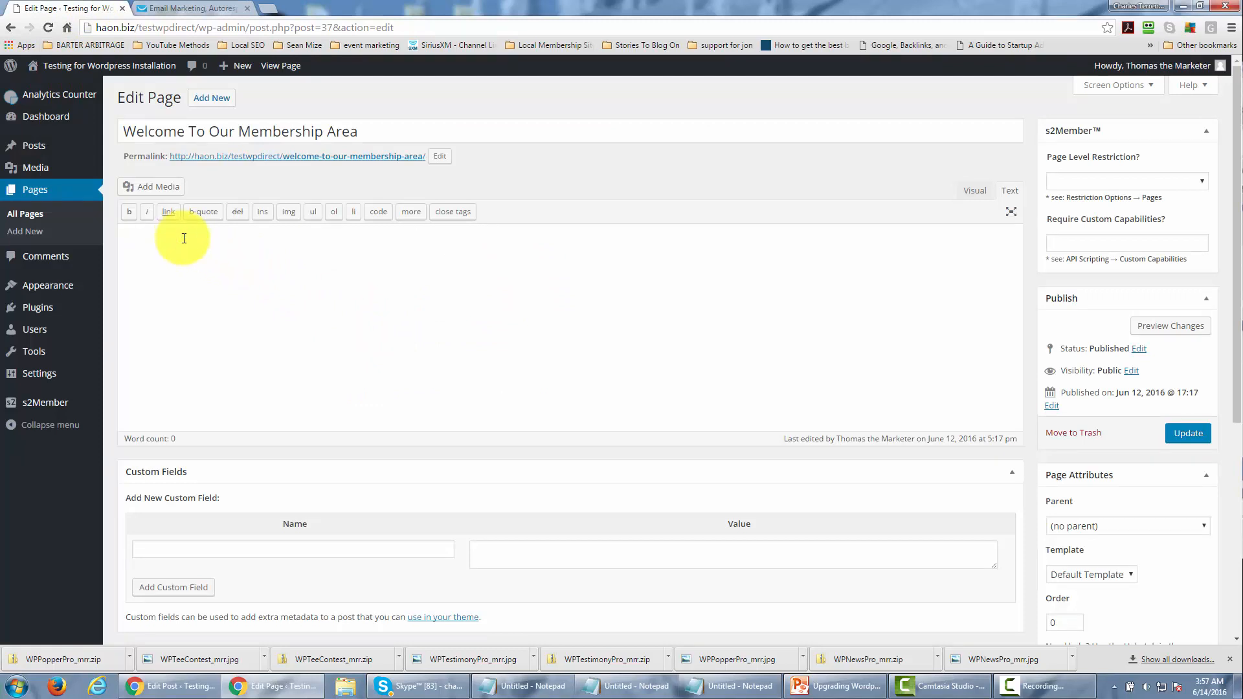
type("<center>")
key("ctrl+v")
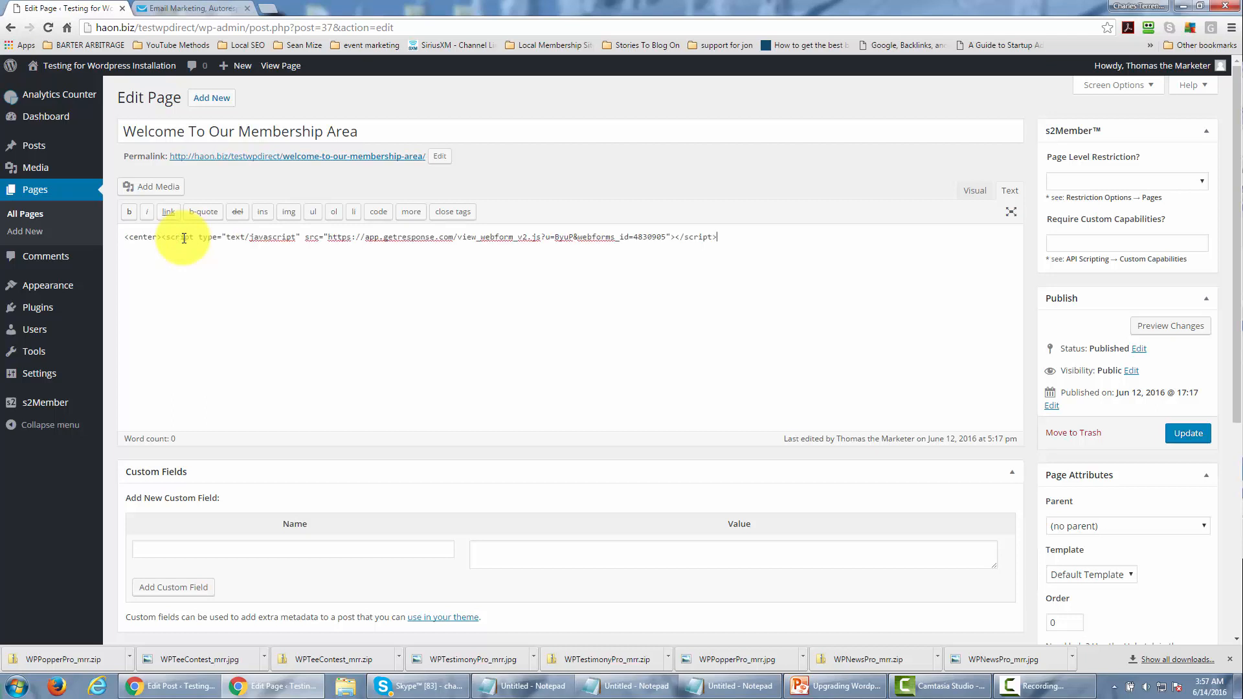
type("</center>")
left_click(1195, 445)
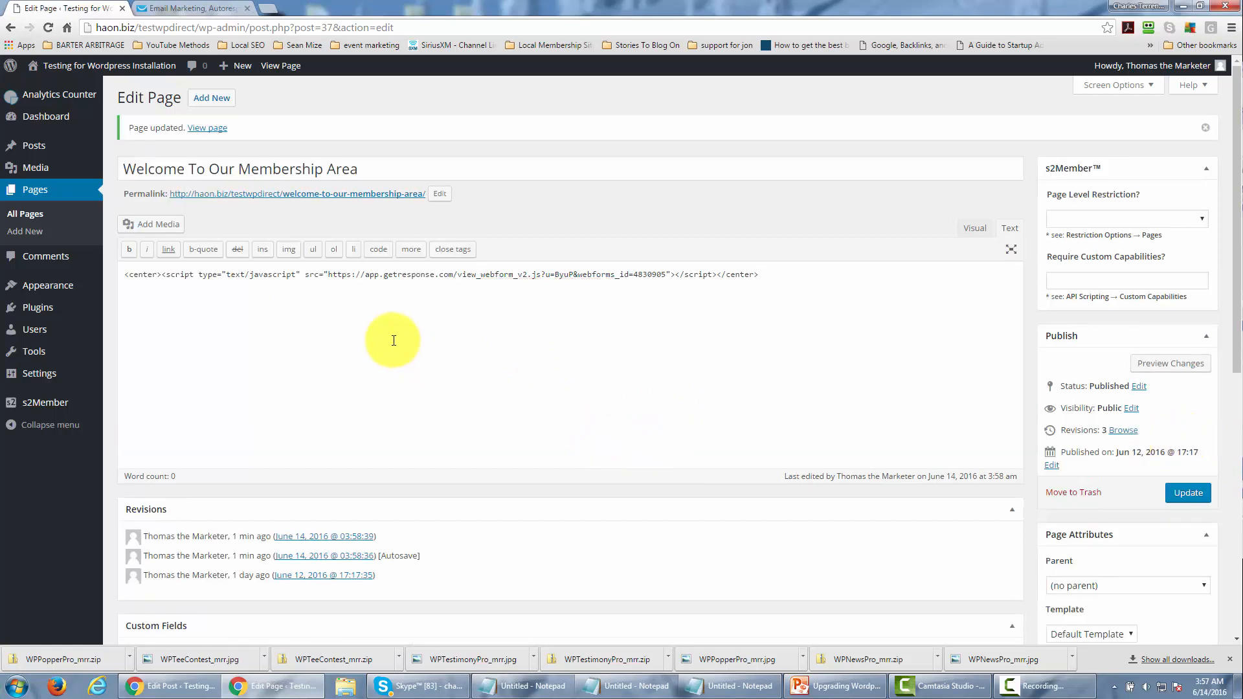
left_click(214, 129)
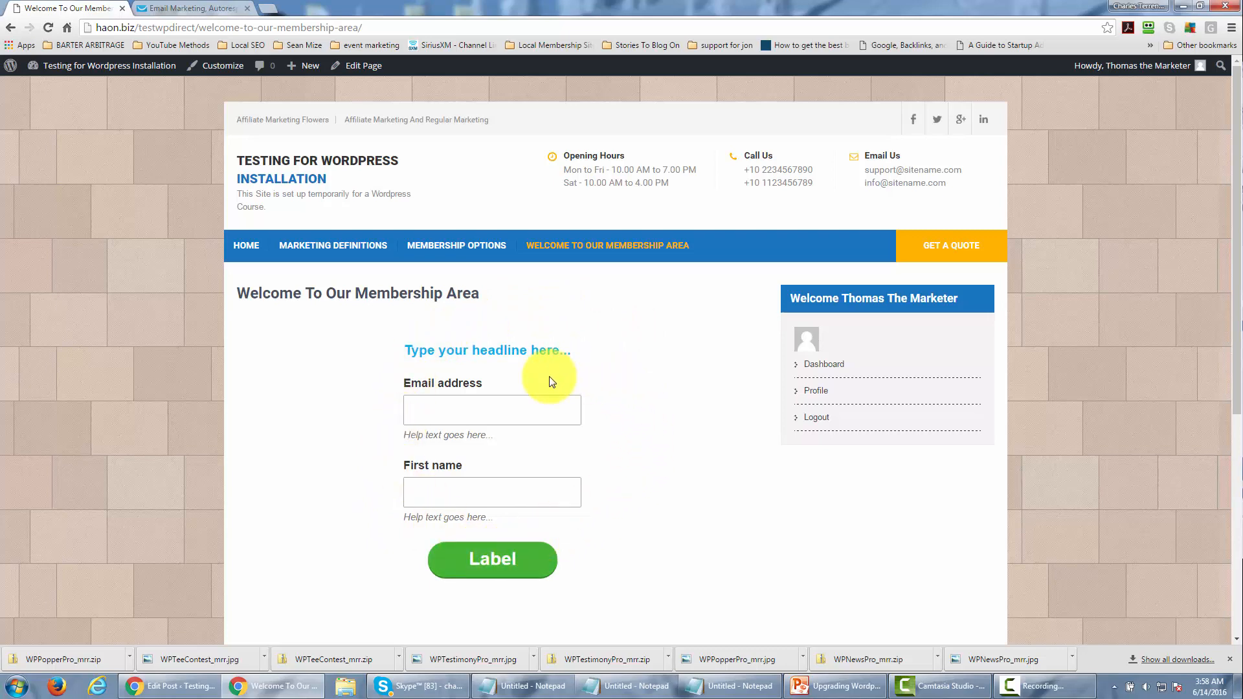
Switch to GetResponse and start a new time-based autoresponder set to send on day 30.
key("ctrl+Tab")
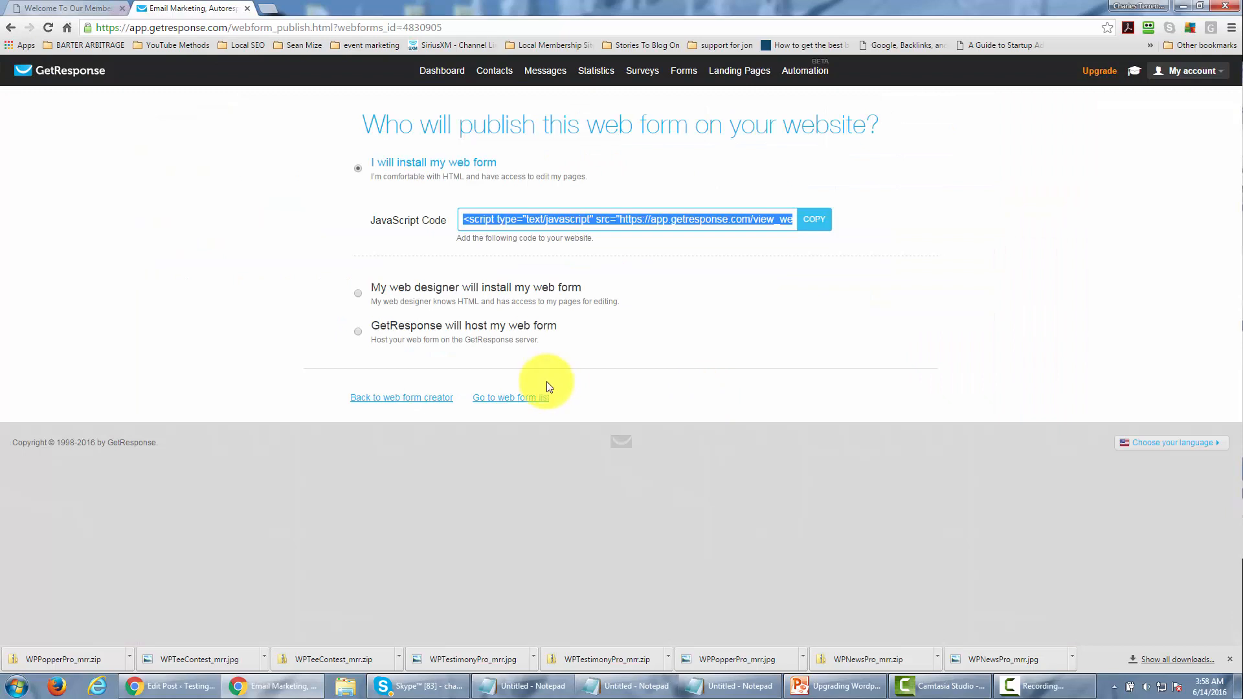
mouse_move(540, 75)
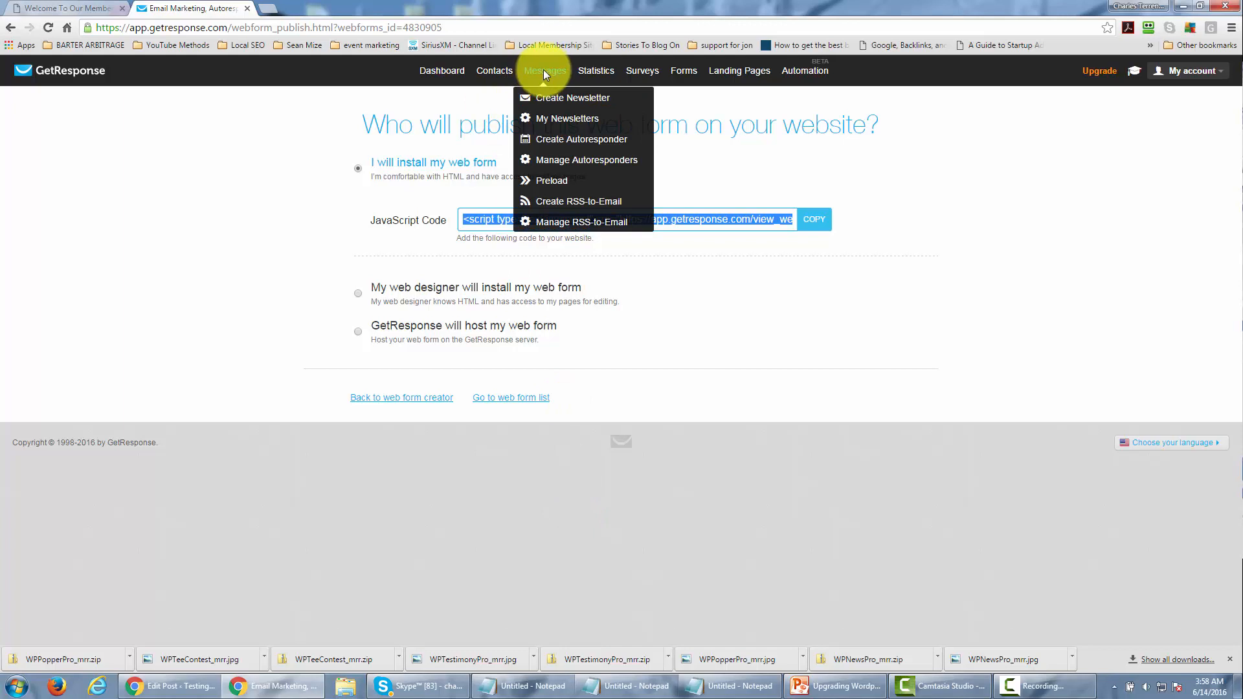
left_click(555, 140)
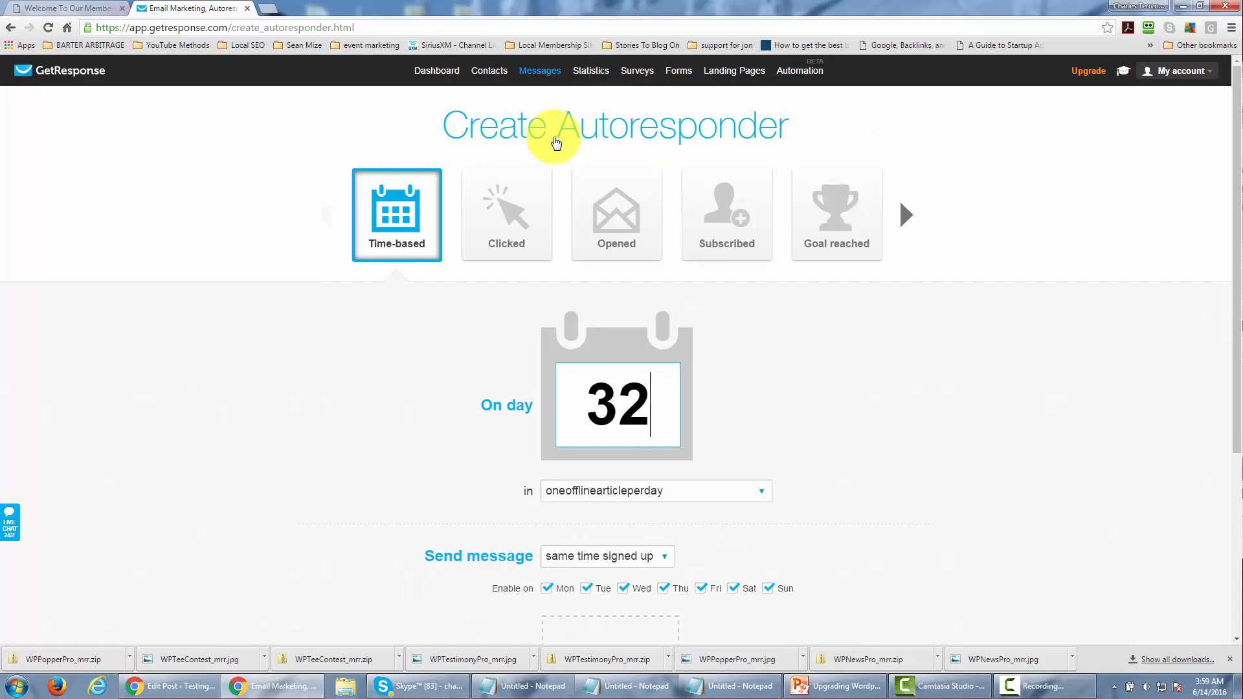
key("BackSpace")
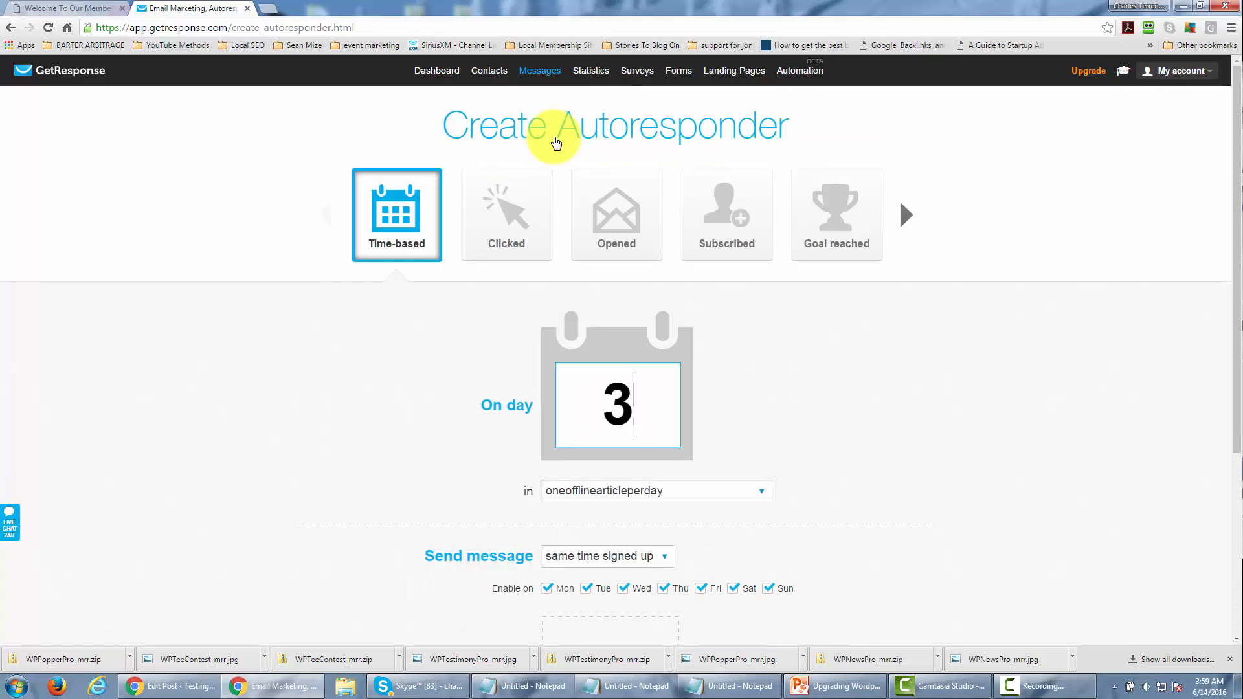
type("0")
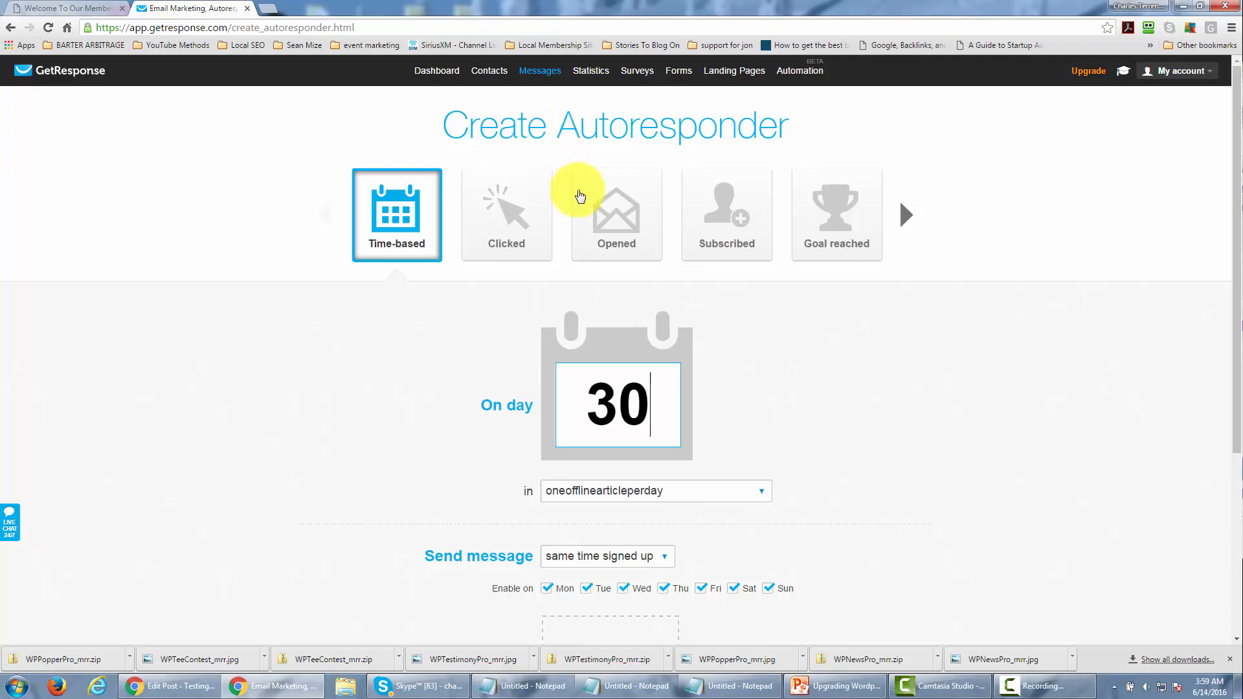
Create a new email for the autoresponder named "Get Month Two Content" with subject "Get Month Two Cotnent", and save its settings.
scroll(488, 347, "down", 4)
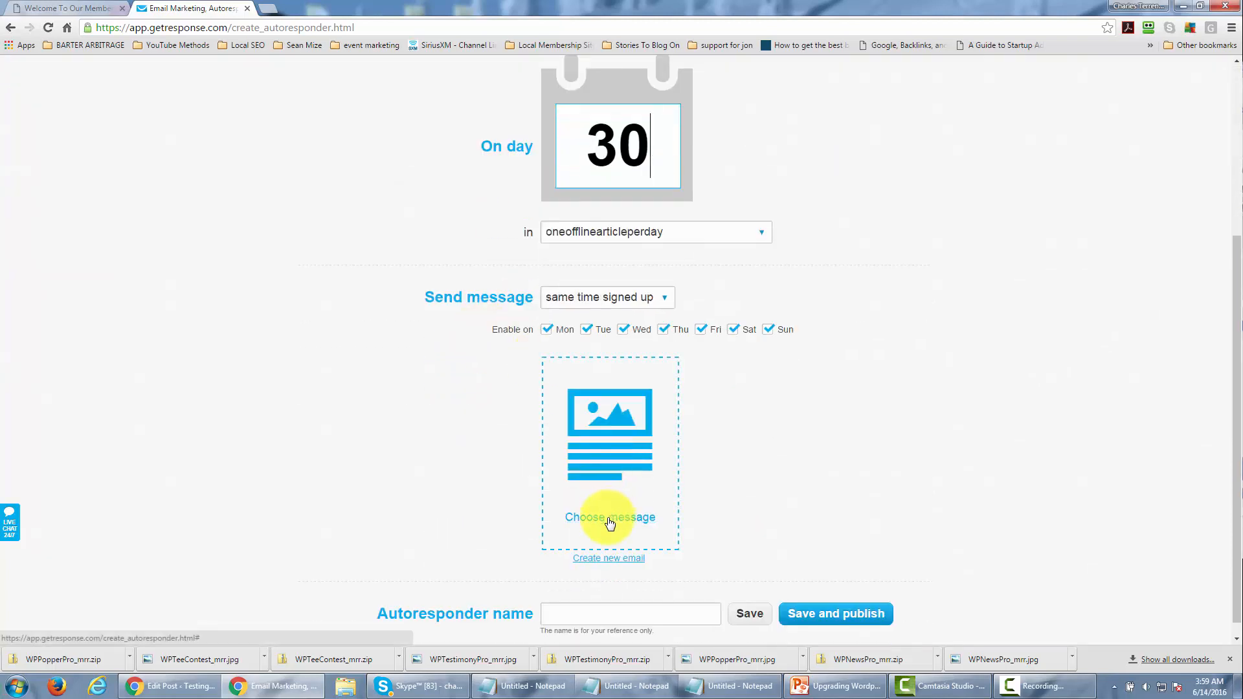
left_click(609, 561)
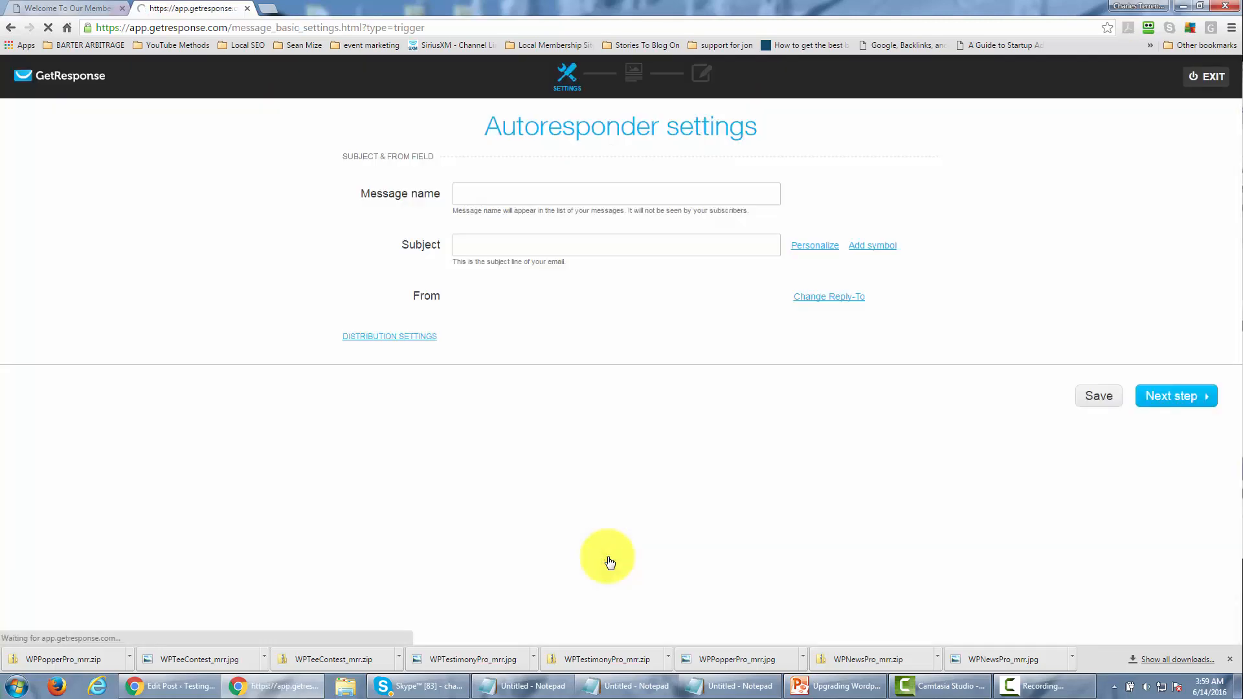
left_click(501, 192)
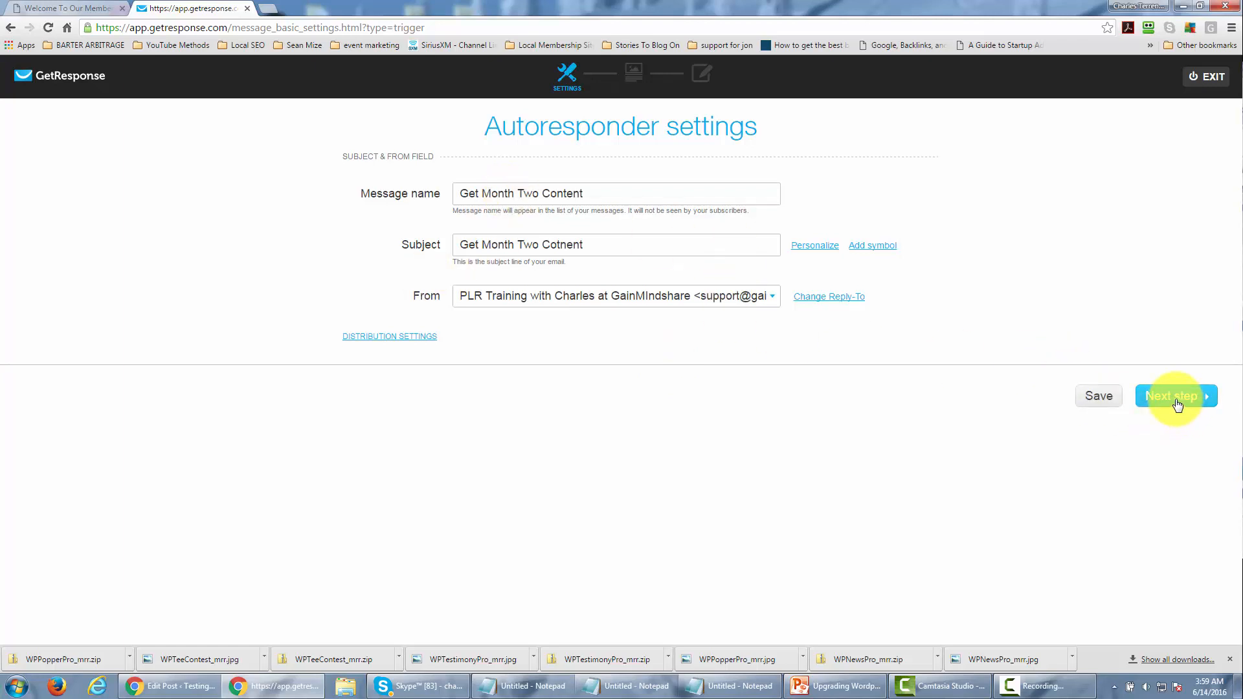
left_click(1097, 400)
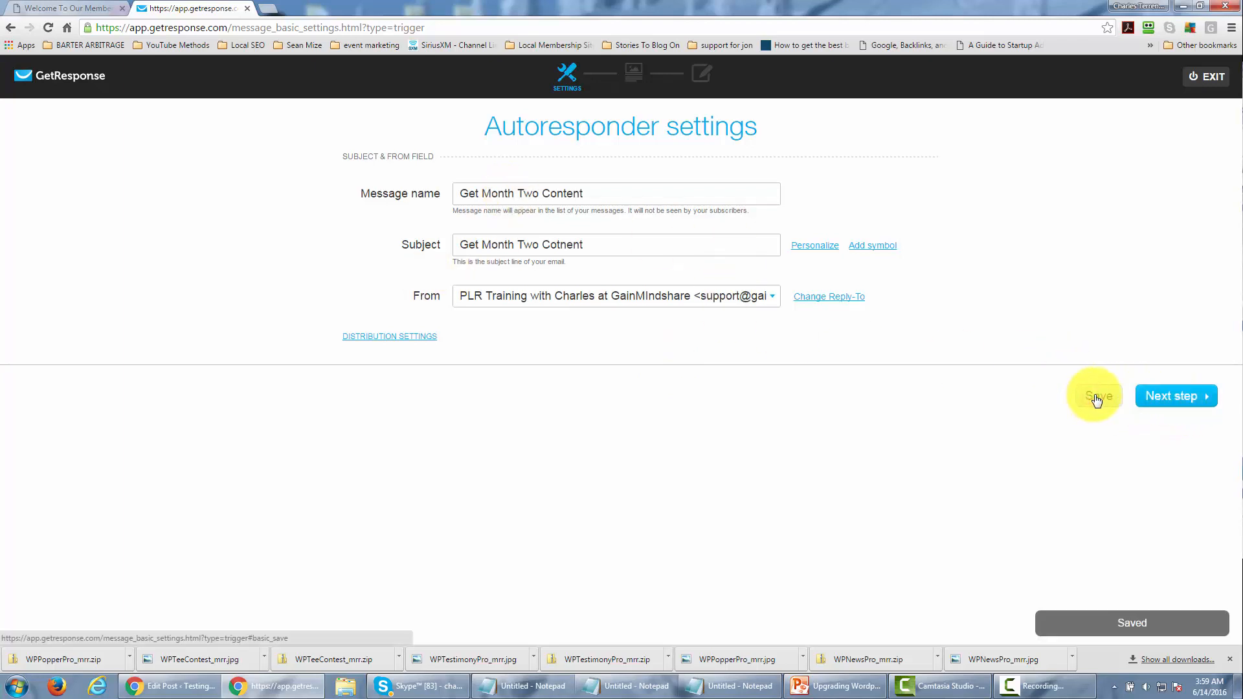
Proceed to template selection and start the message from scratch with the "1 column-3" layout.
left_click(1157, 400)
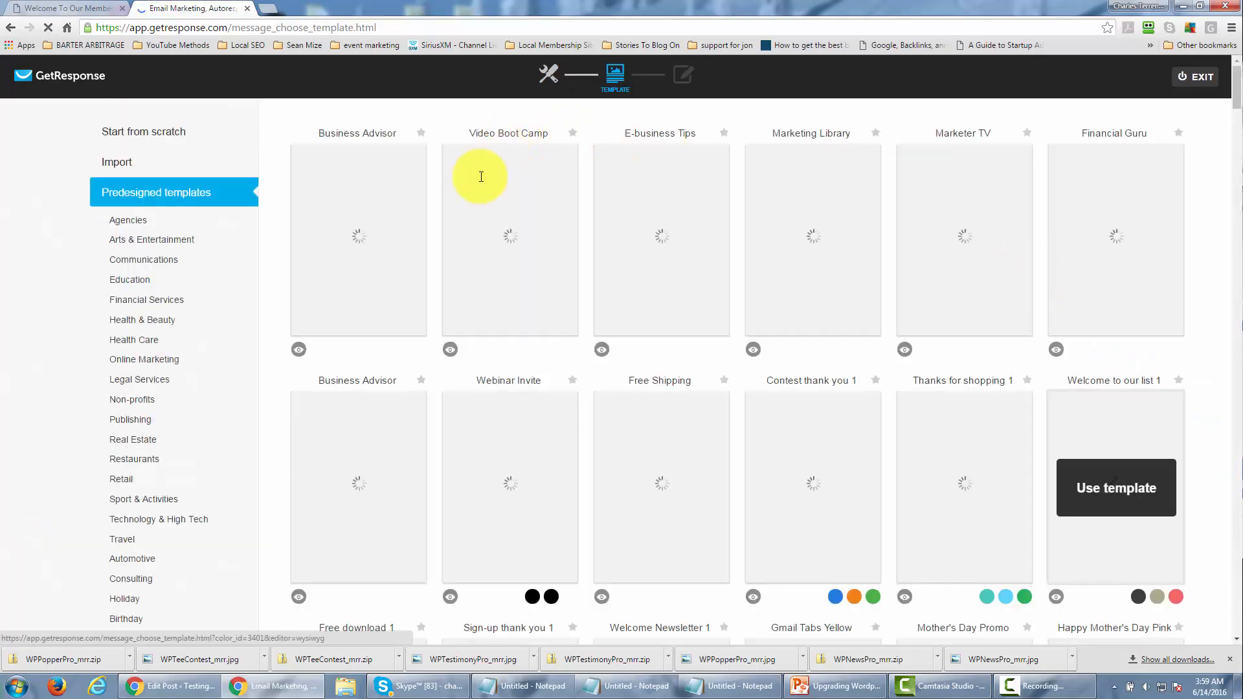
left_click(155, 133)
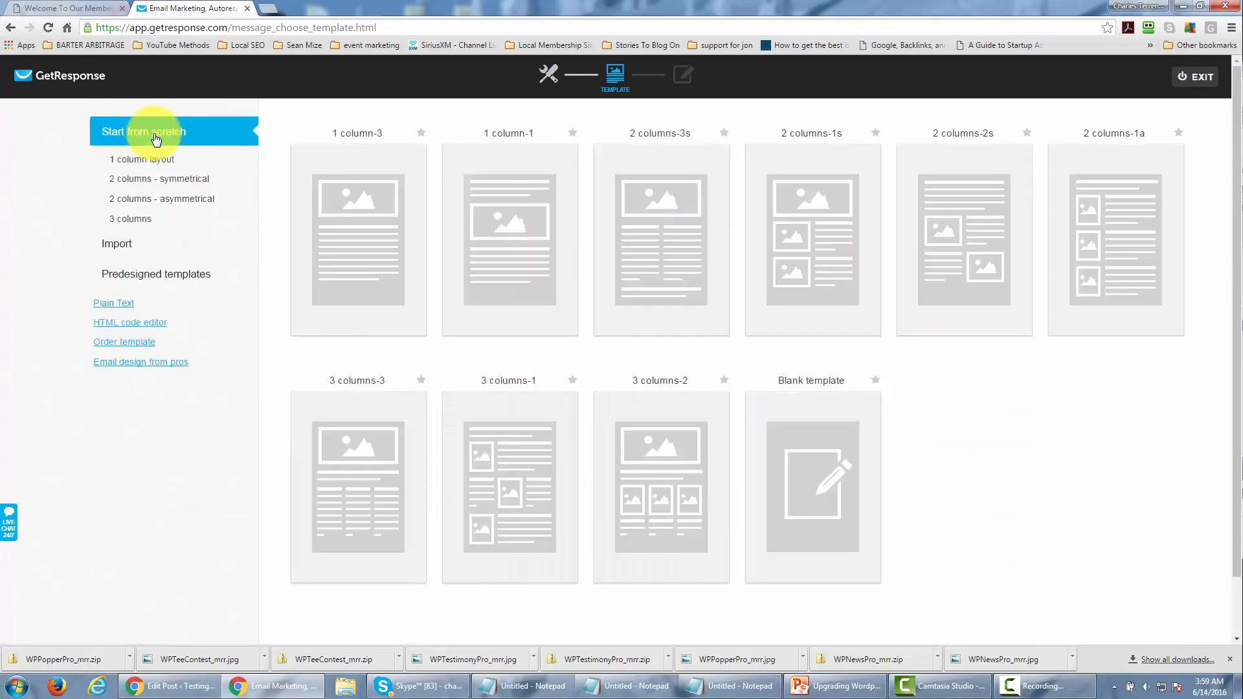
left_click(349, 237)
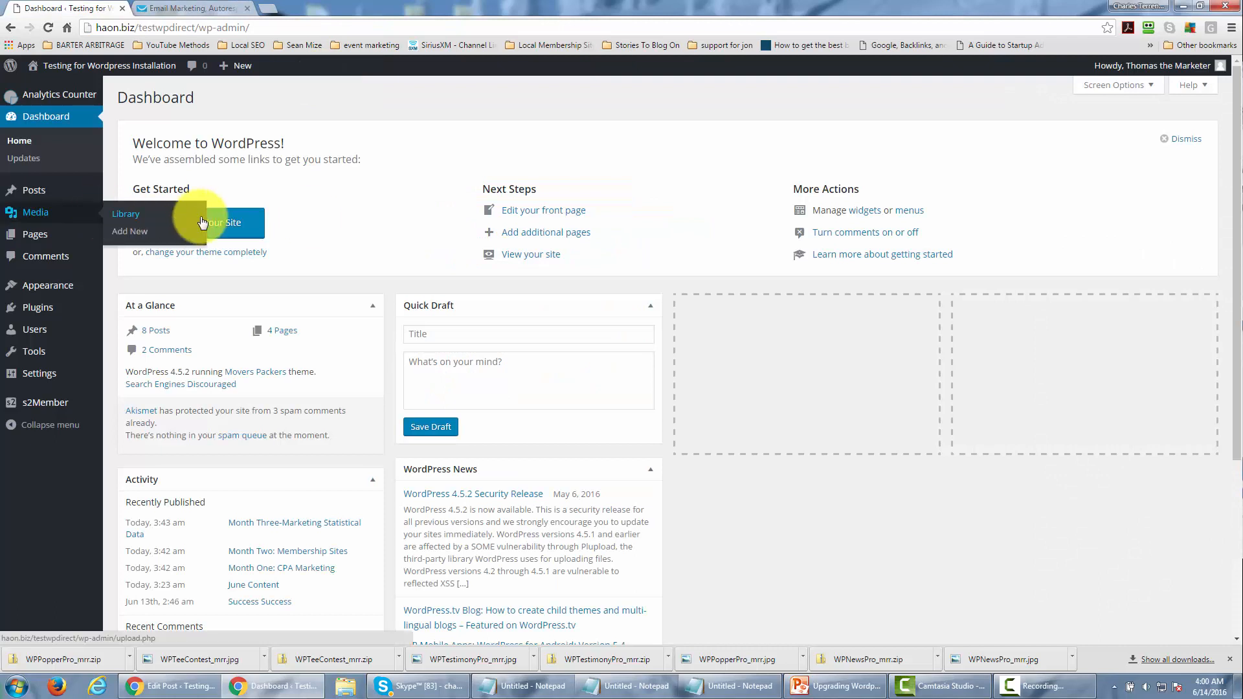
Copy the view link of the "Month Two: Membership Sites" post from the WordPress post list and return to the GetResponse message.
mouse_move(36, 189)
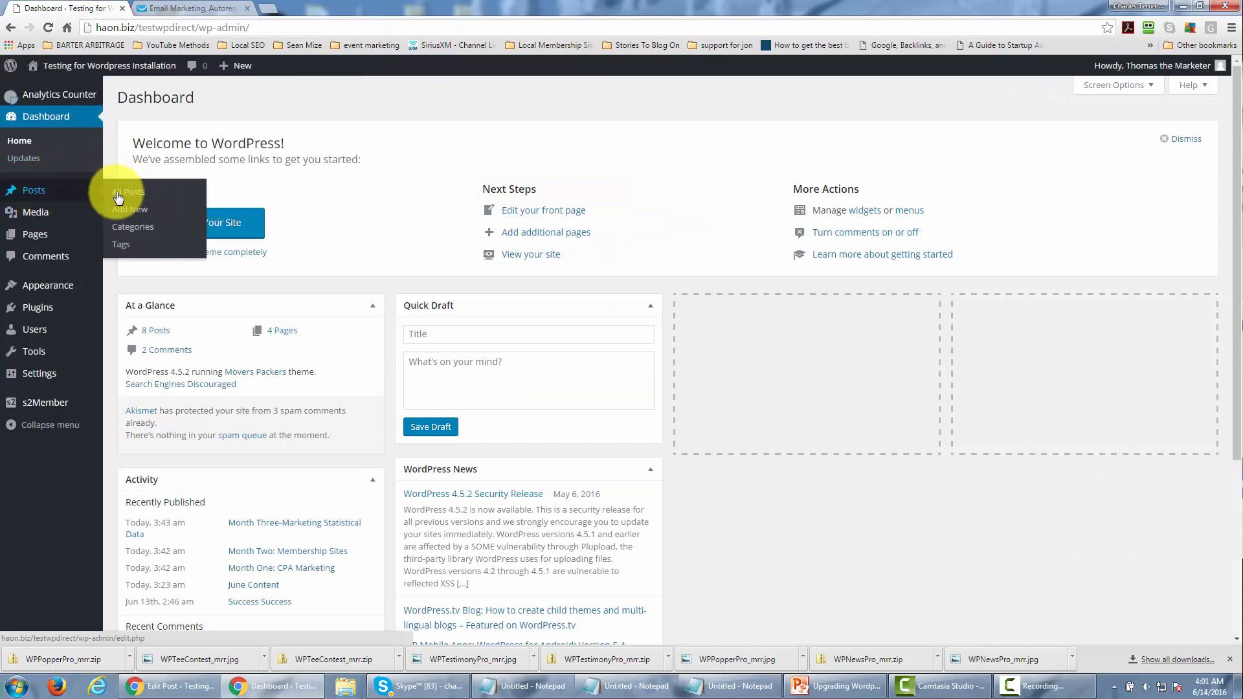
left_click(122, 193)
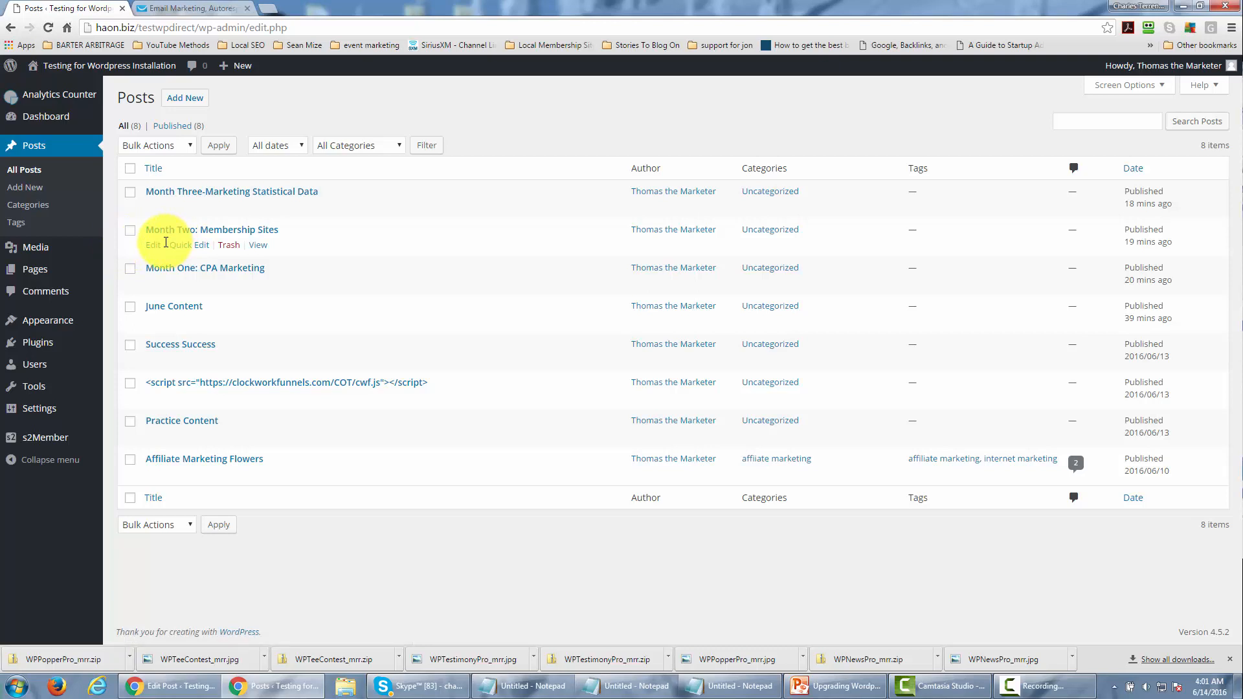
right_click(256, 251)
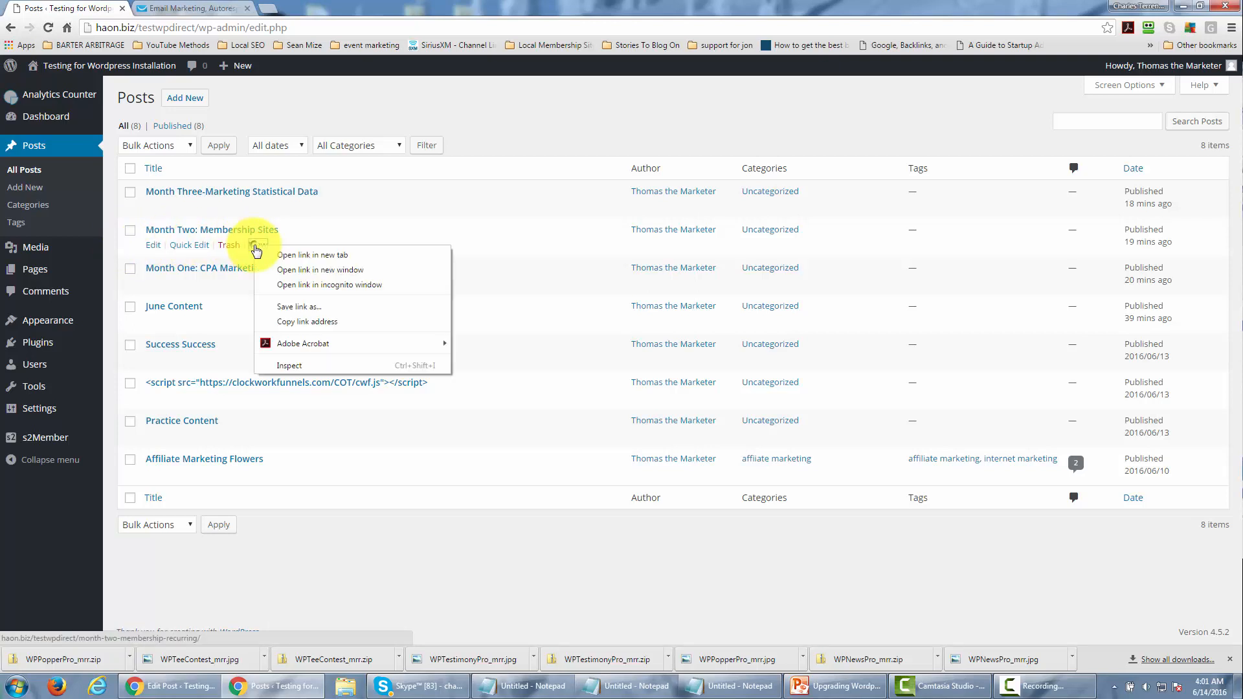
left_click(297, 323)
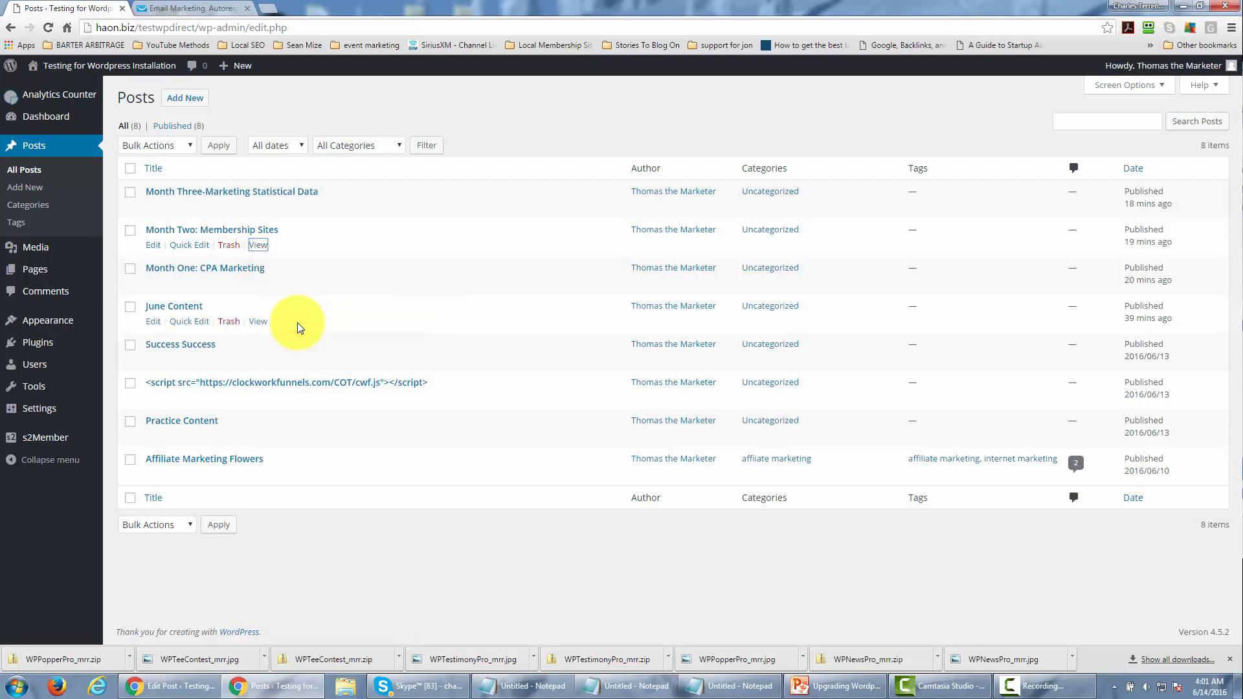
left_click(195, 9)
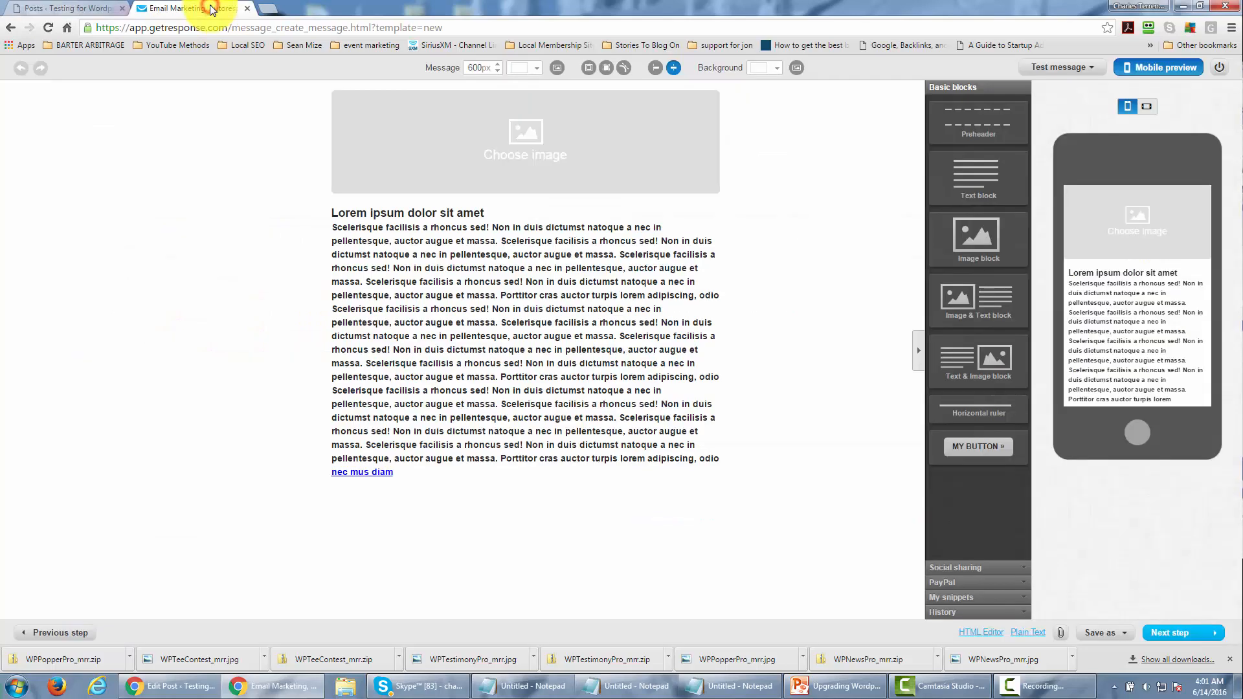
Replace the lower part of the message's placeholder text with the copied Month Two post link on its own line.
left_click(476, 270)
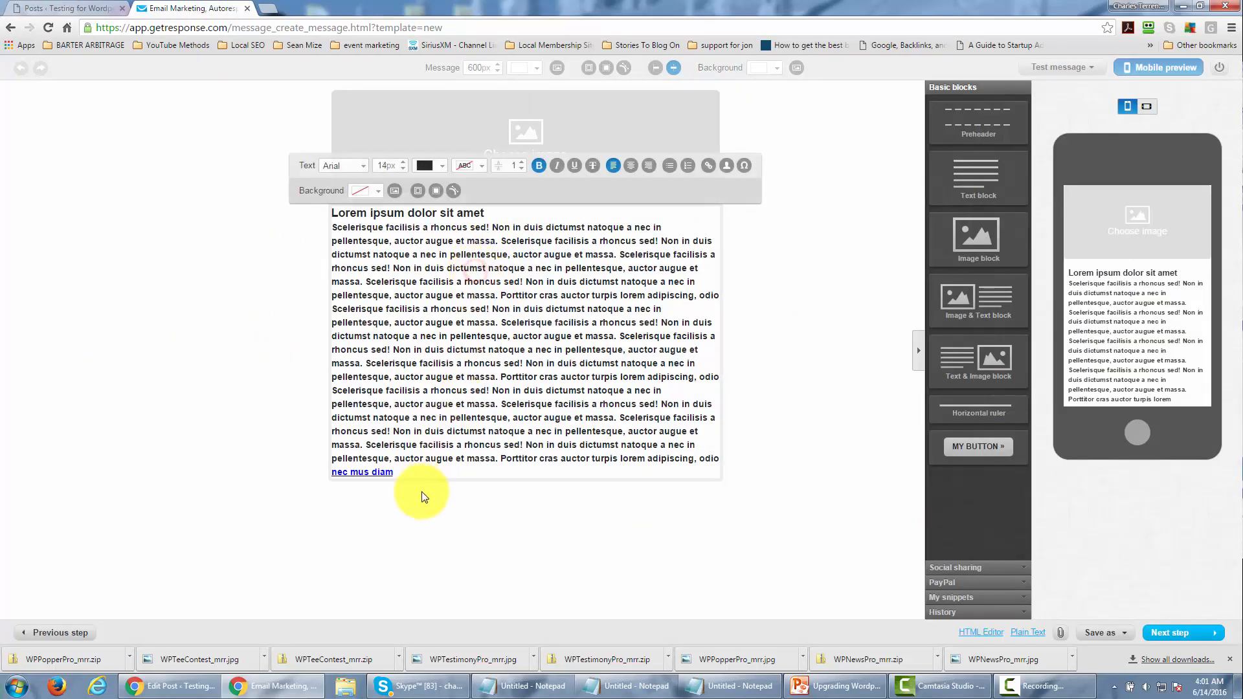
left_click_drag(414, 472, 338, 277)
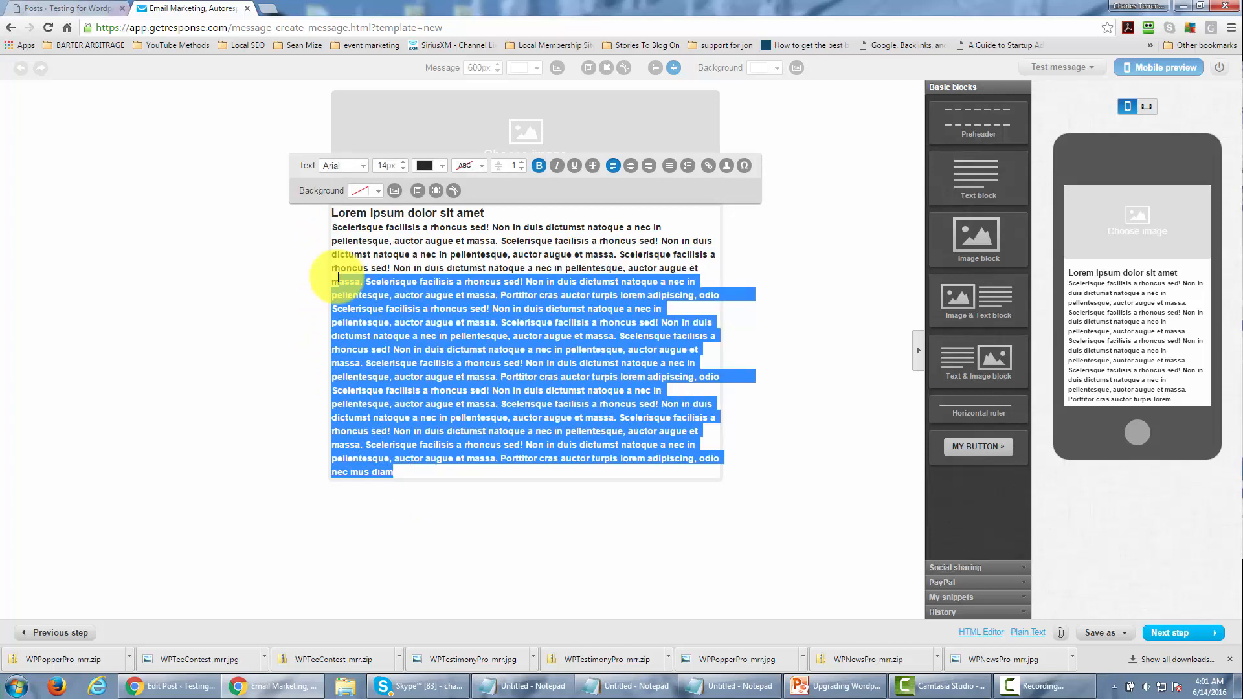
key("BackSpace")
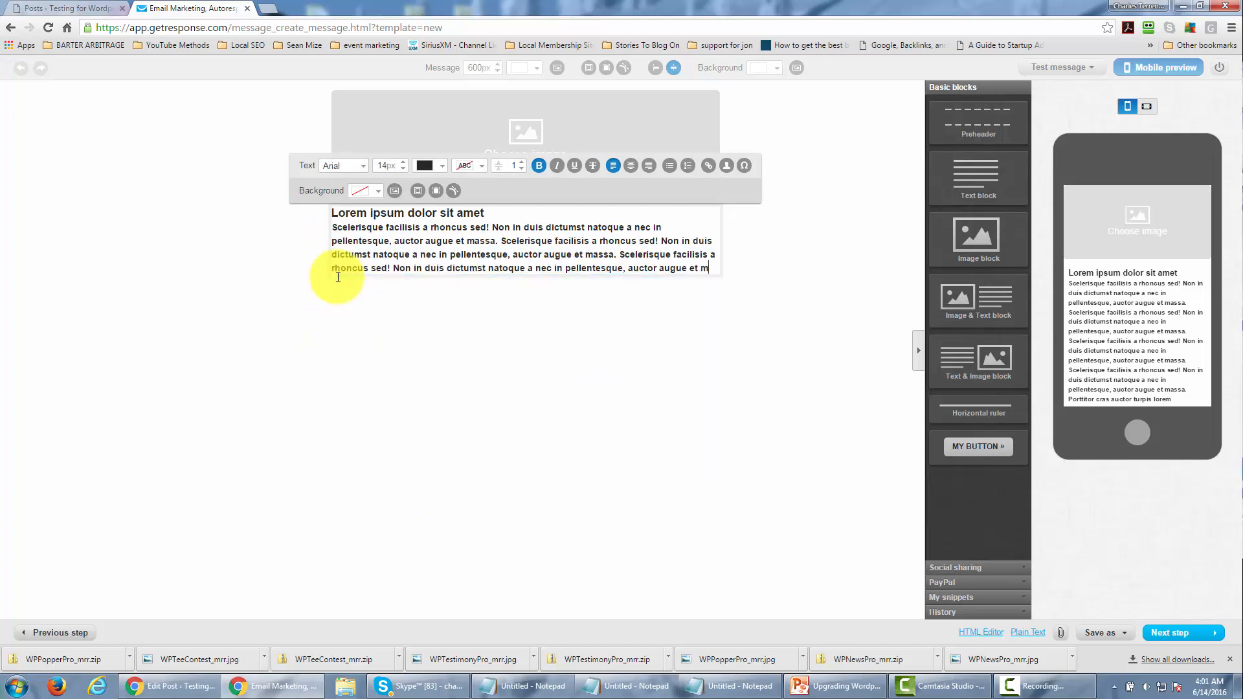
key("Return")
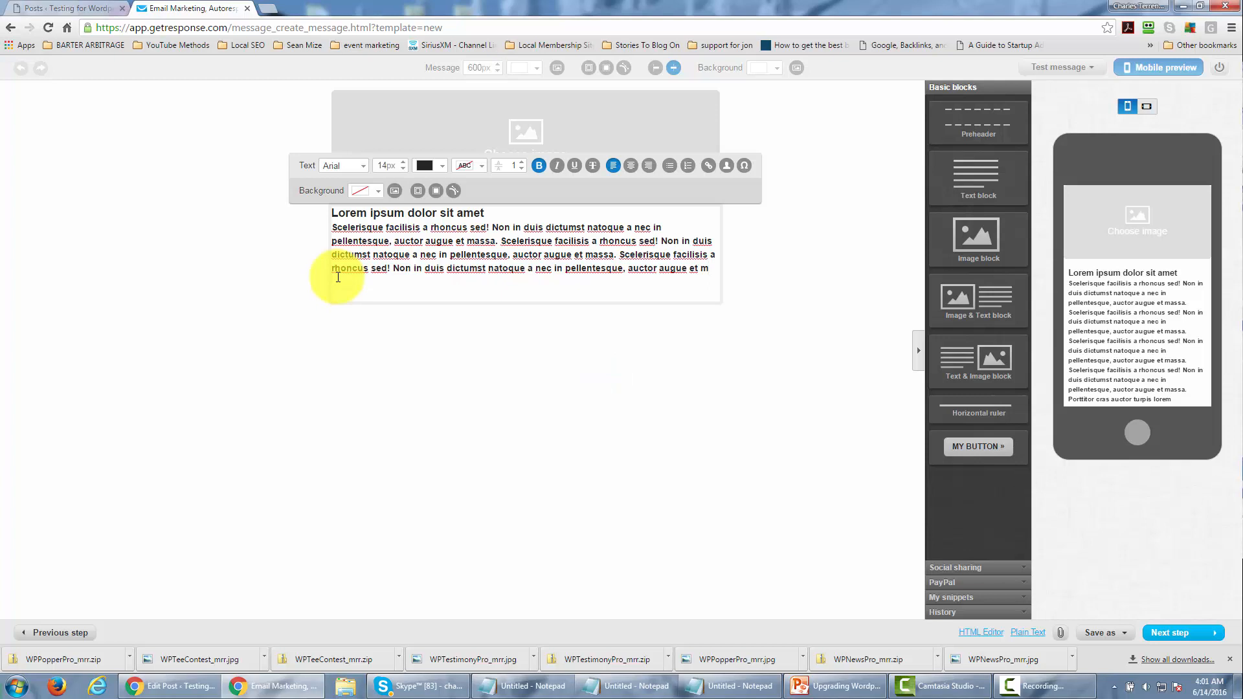
key("ctrl+v")
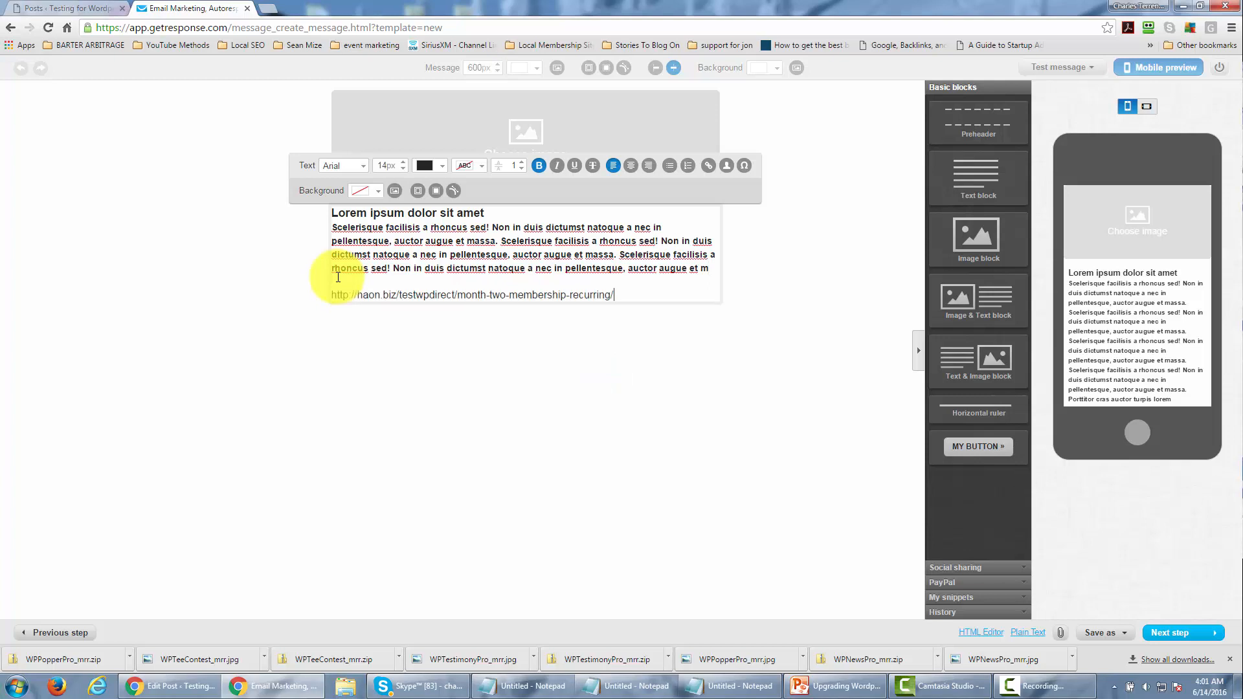
key("Return")
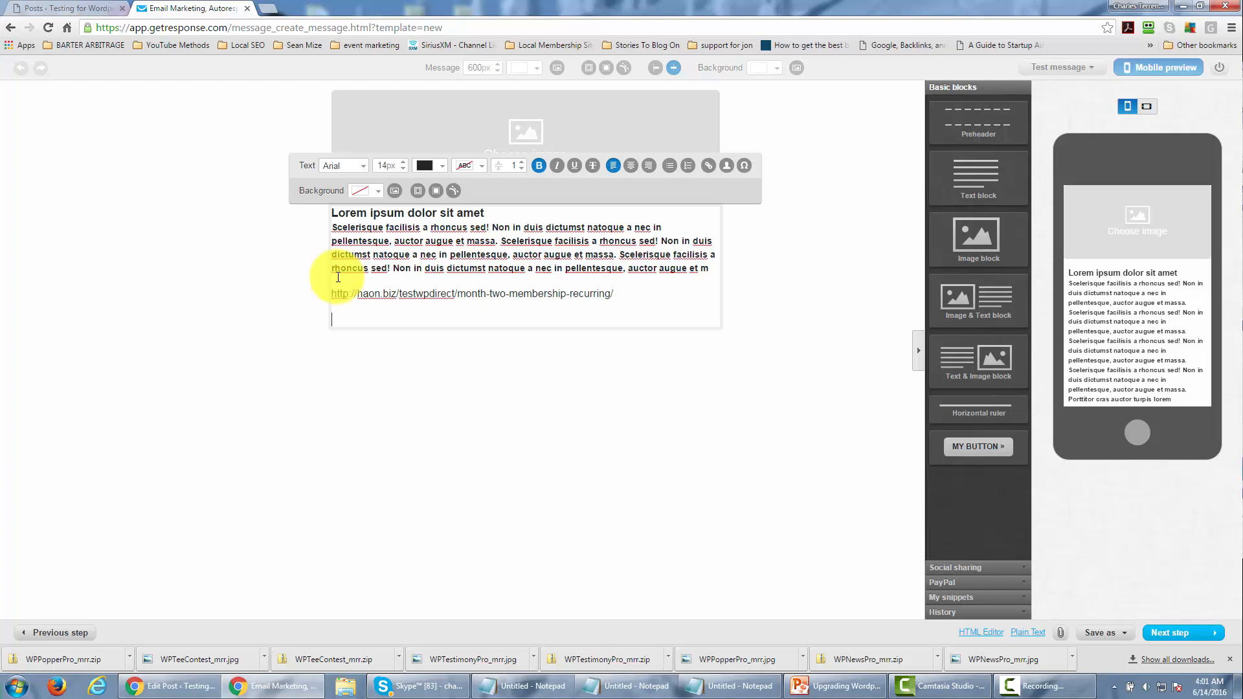
Close the message with "Signed" and the sender's name below the link, then proceed to the next stage of the email.
type("Signed")
key("Return")
type("Thoma")
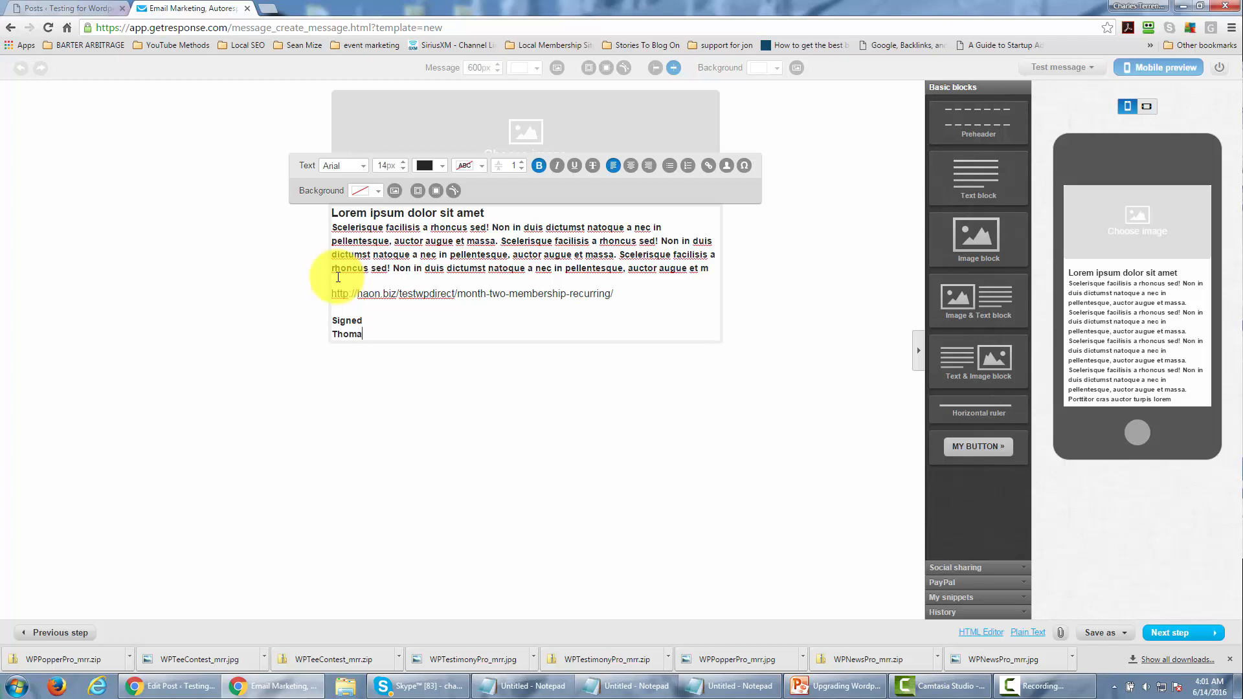
type("s the Marketer")
left_click_drag(490, 213, 288, 213)
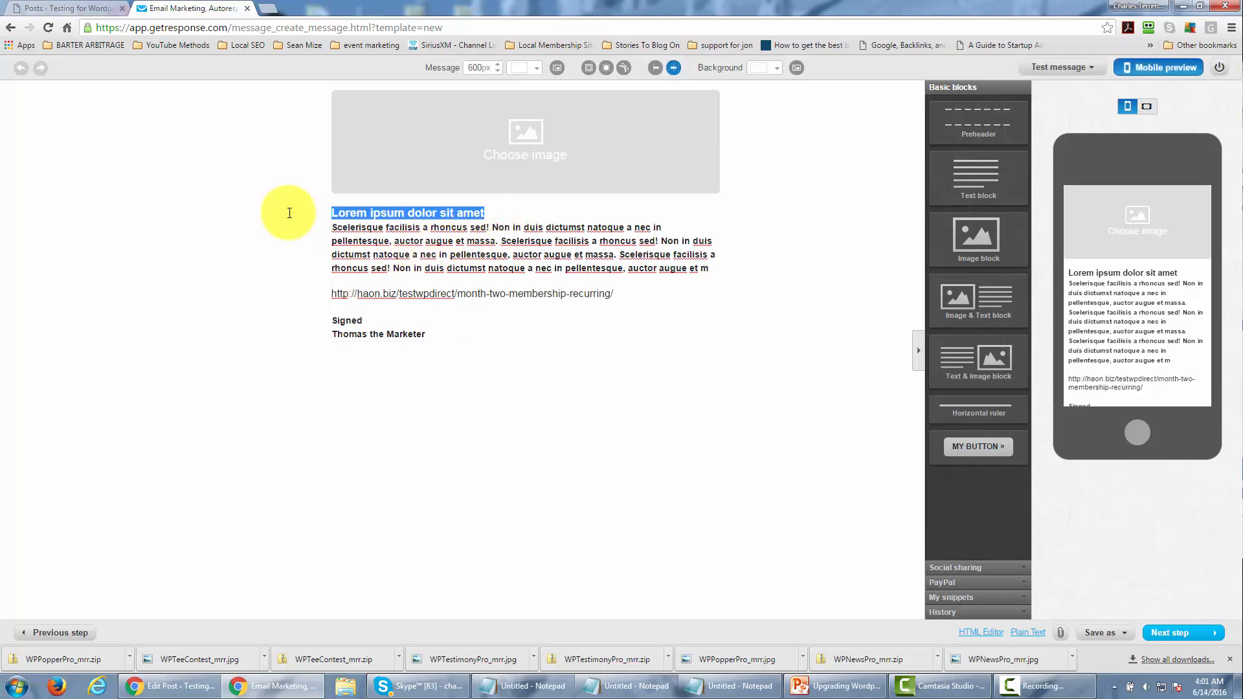
left_click(448, 250)
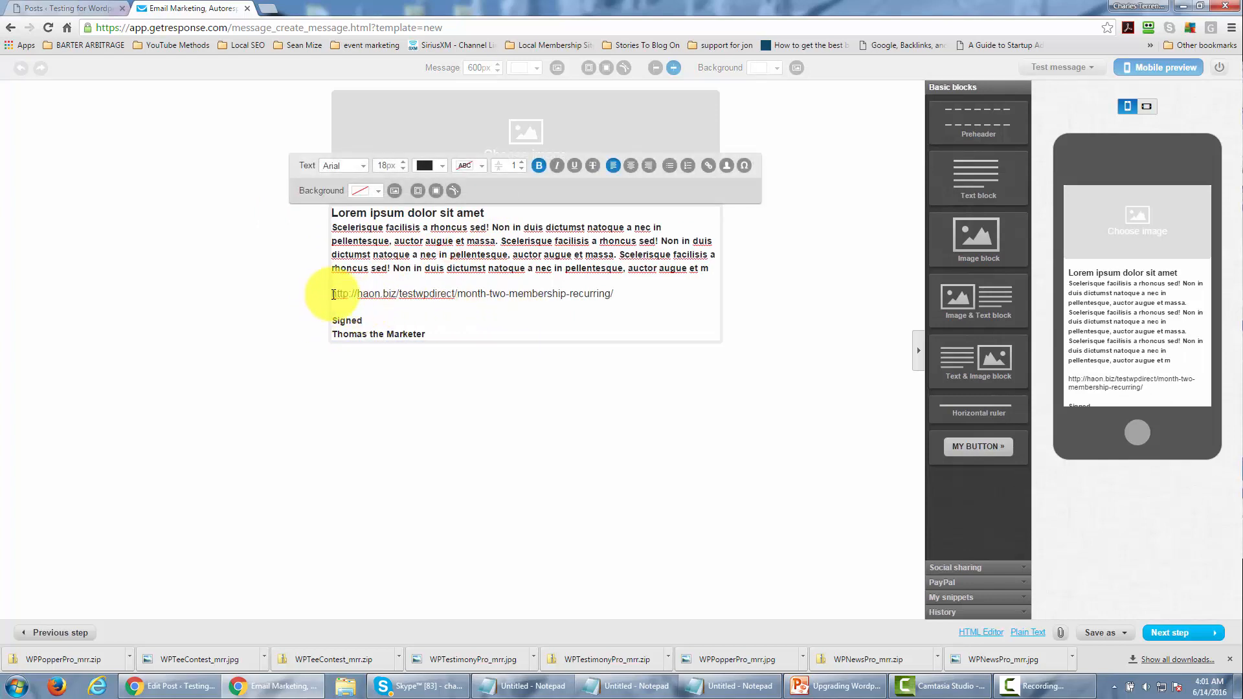
left_click_drag(334, 295, 635, 305)
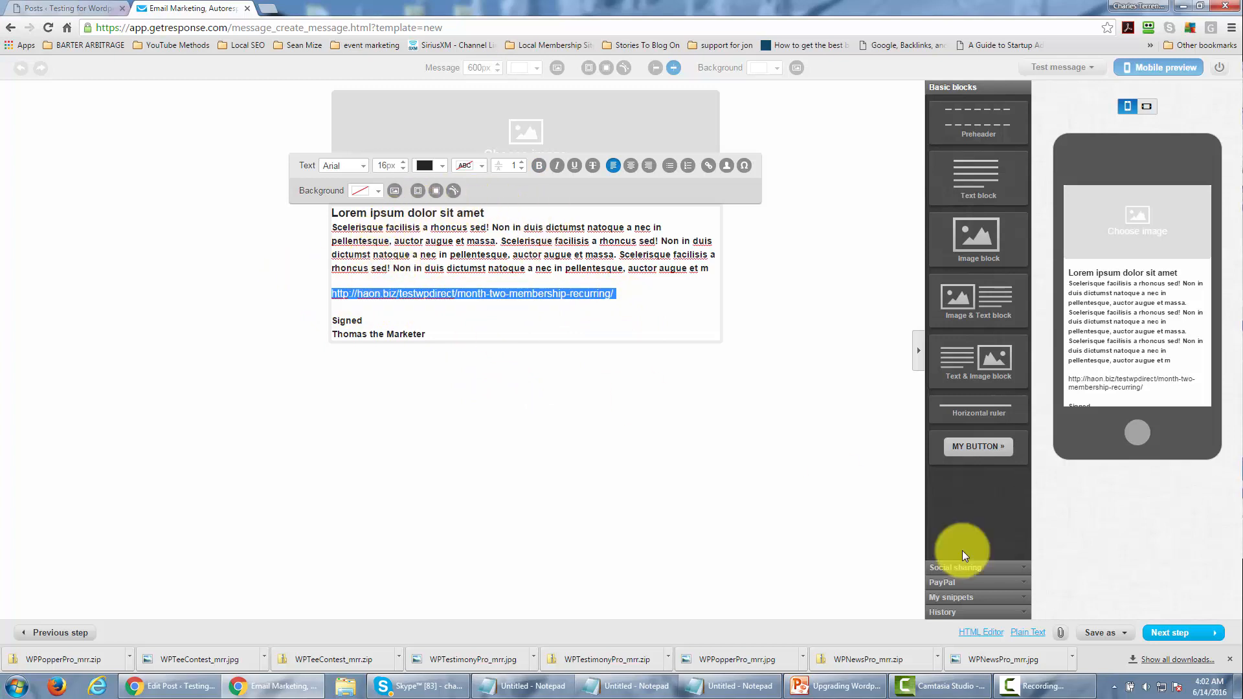
left_click(1161, 634)
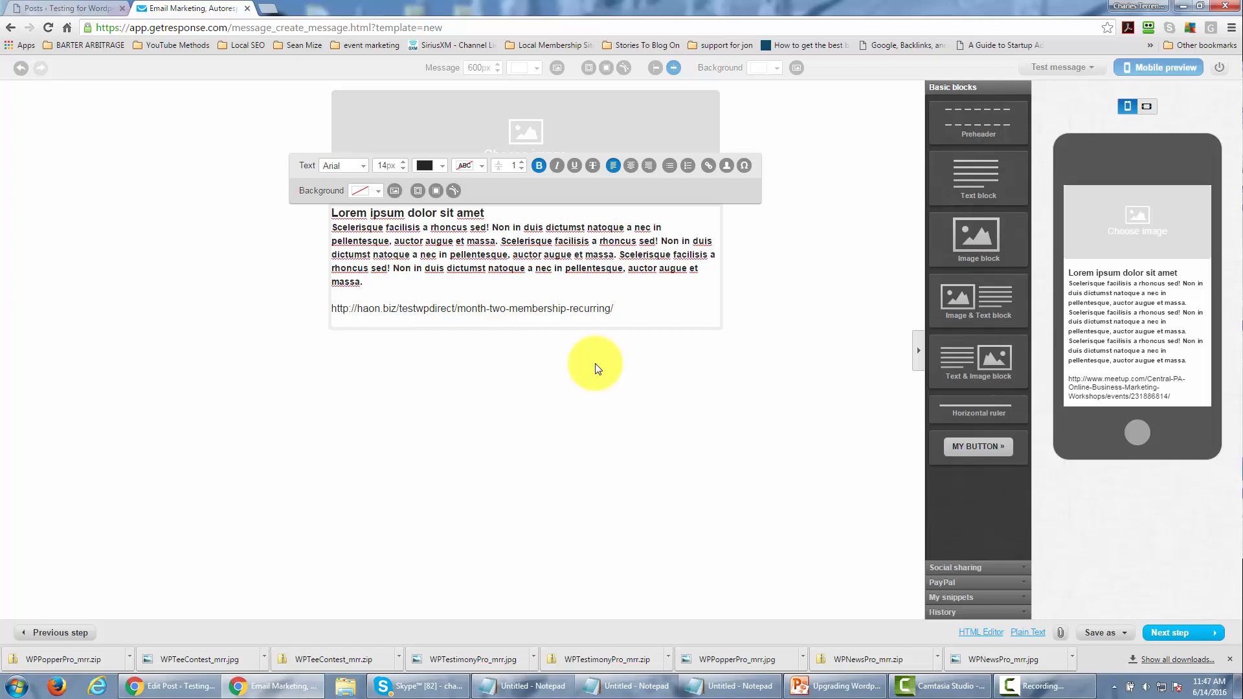
Copy the view link of the "Month Three-Marketing Statistical Data" post in WordPress and return to the GetResponse message.
left_click(69, 8)
mouse_move(212, 180)
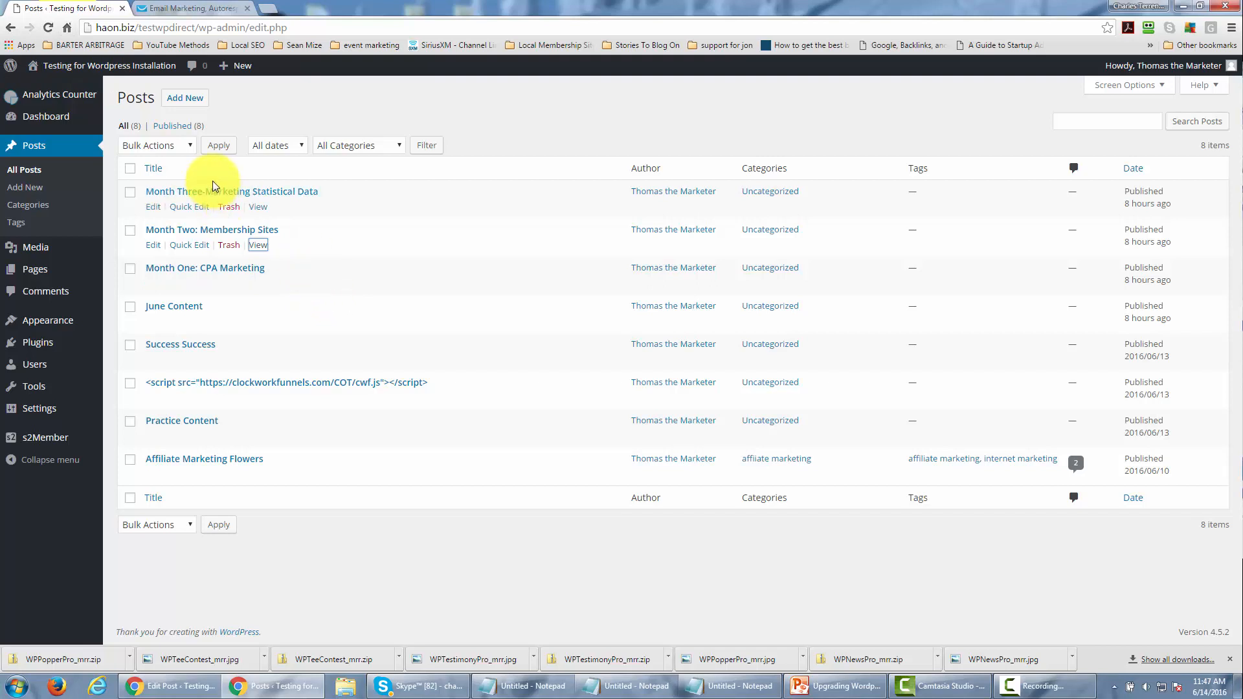
right_click(259, 208)
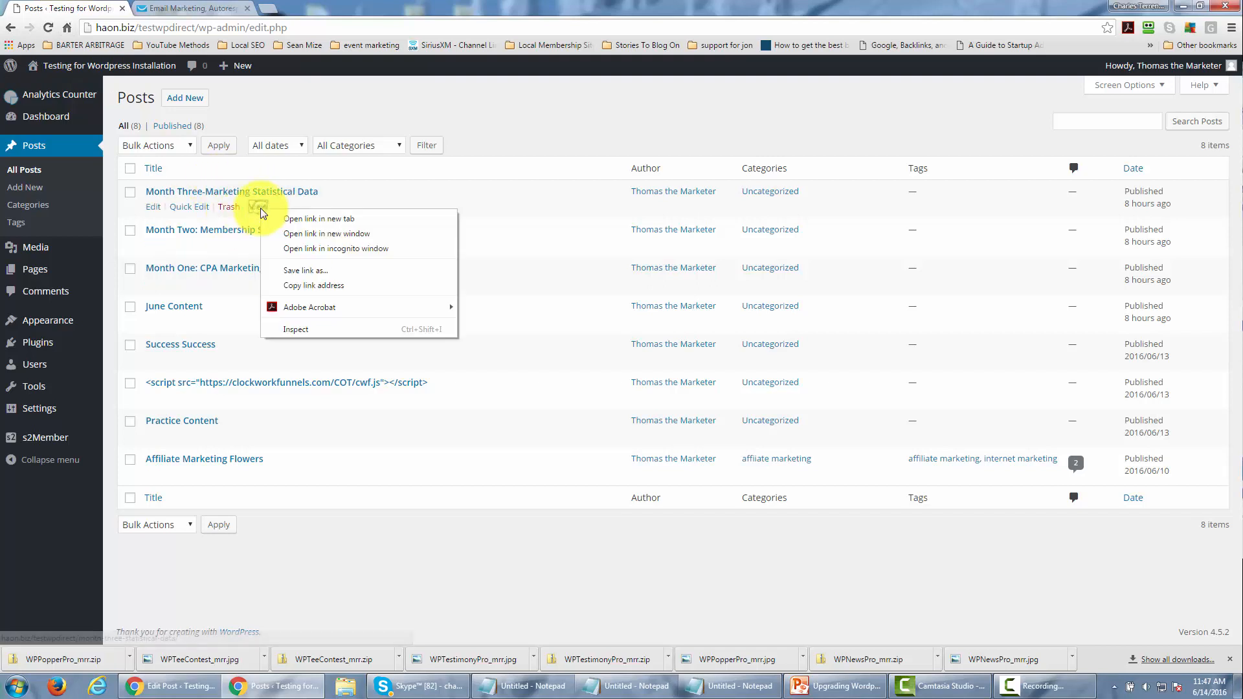
left_click(312, 283)
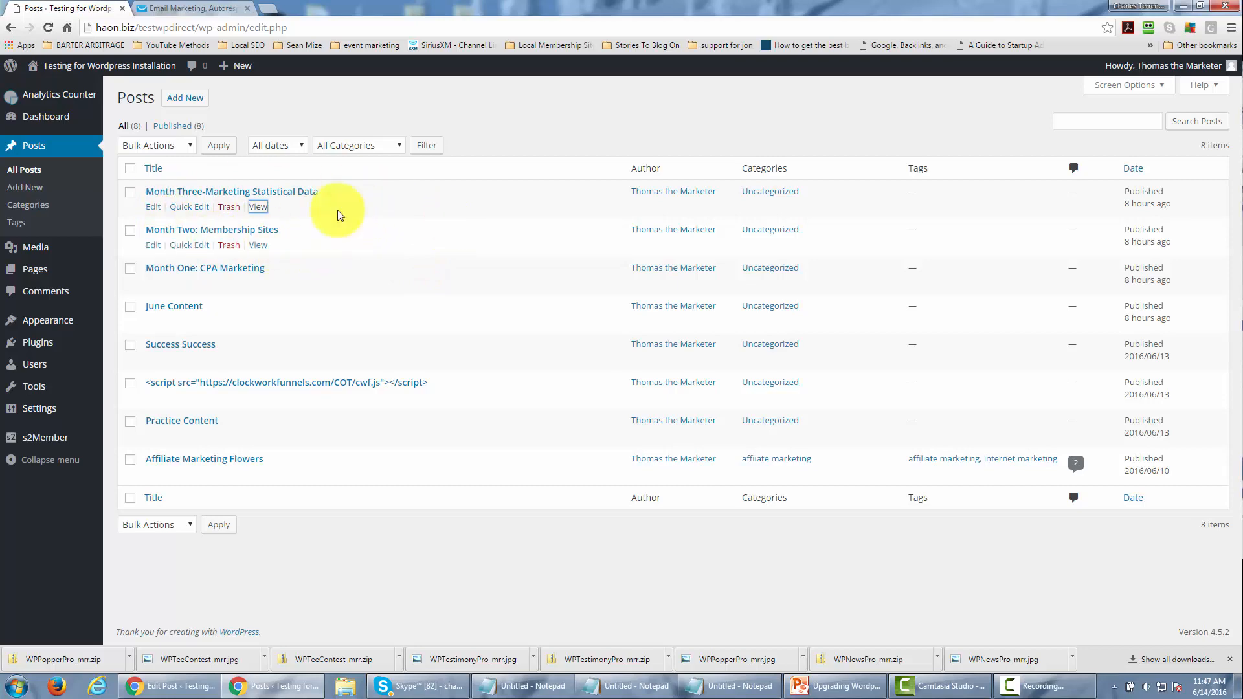
left_click(194, 9)
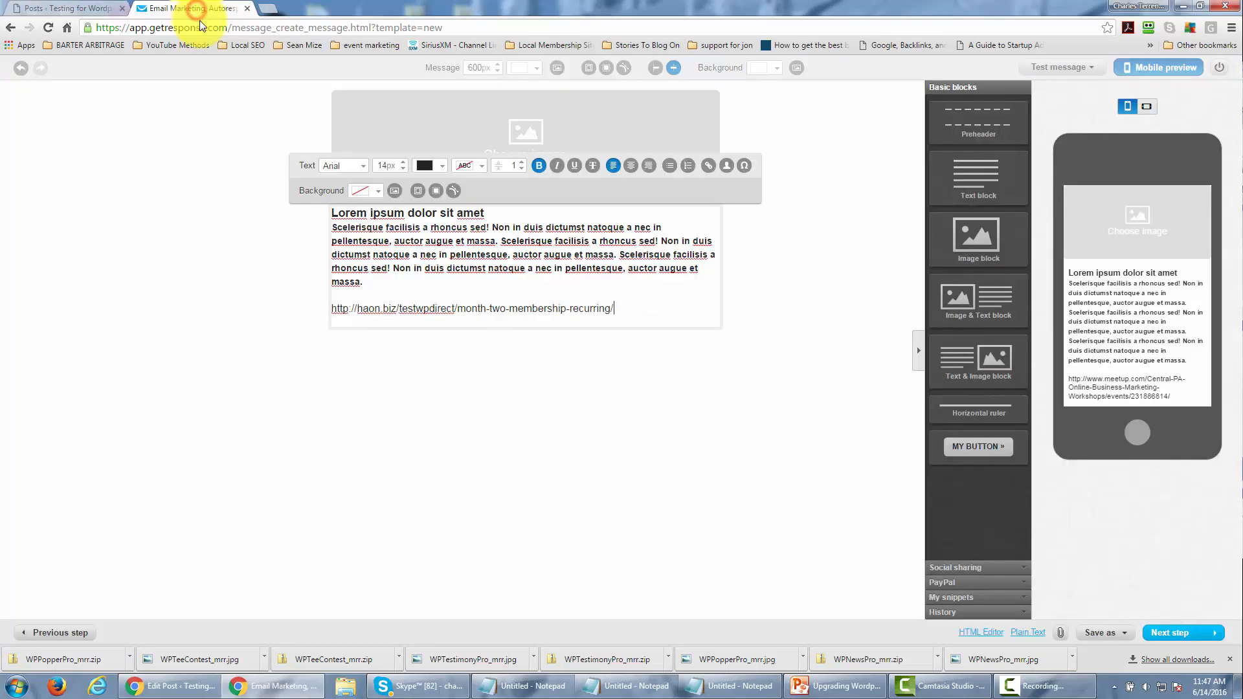